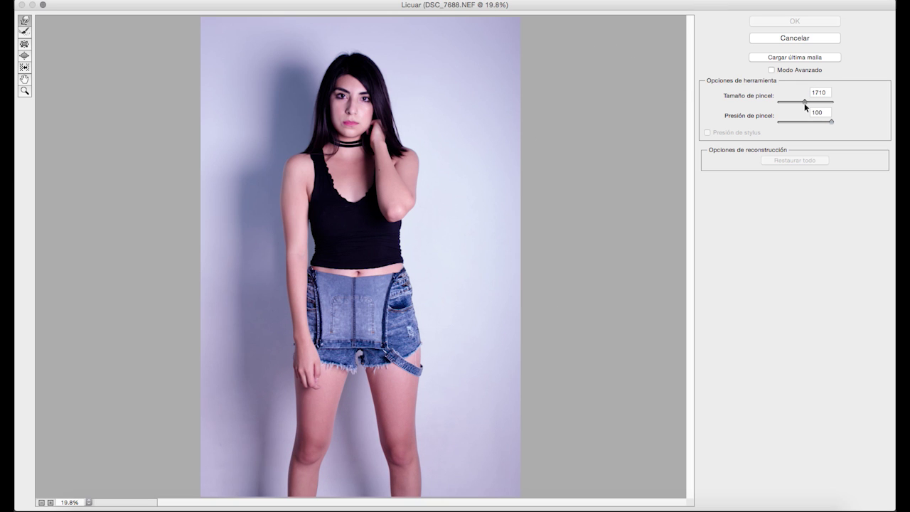
# Push the waist edges inward with a smaller Forward Warp brush, undo one stroke, and apply Liquify
pyautogui.moveTo(807, 102); pyautogui.dragTo(801, 101)
pyautogui.moveTo(471, 324); pyautogui.dragTo(426, 306)
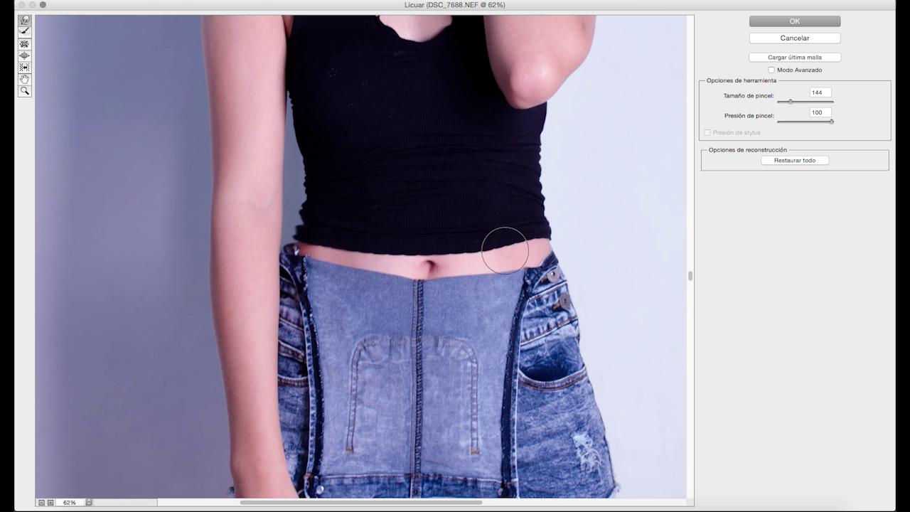
pyautogui.click(148, 30)
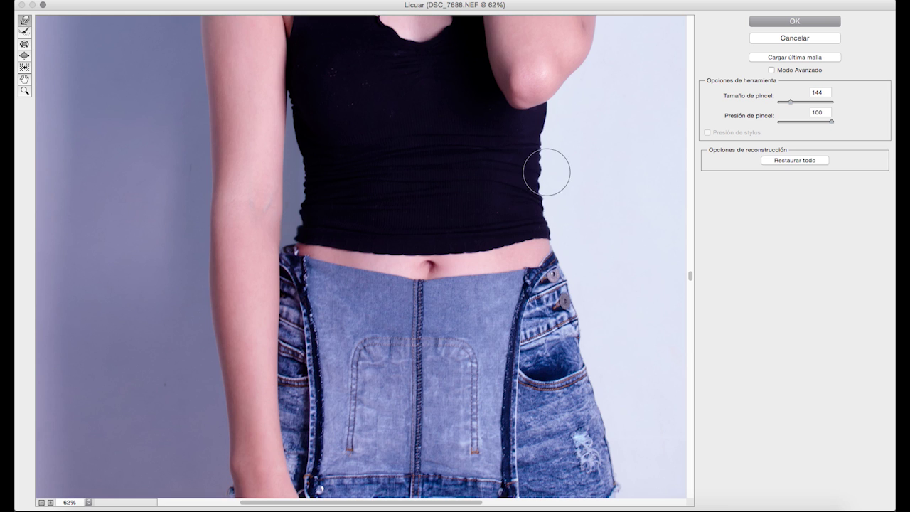
pyautogui.scroll(10, 546, 172)
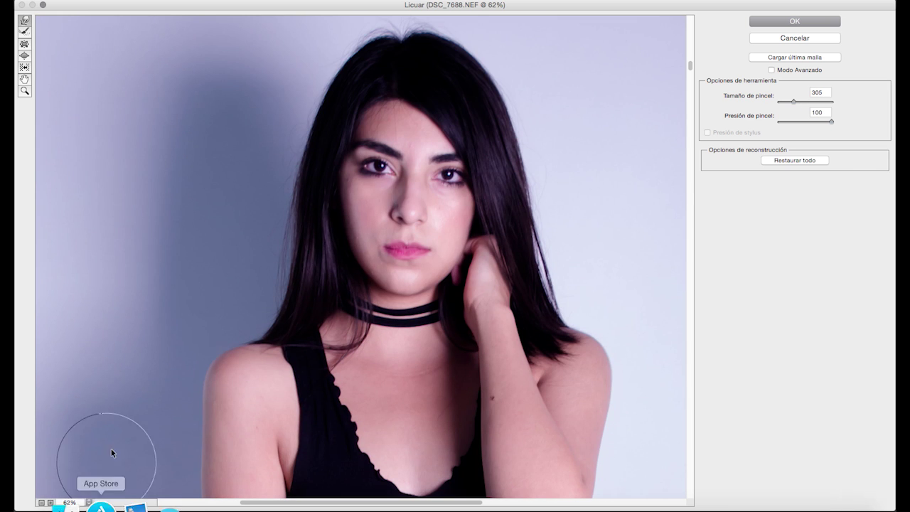
pyautogui.press('super+0')
pyautogui.press(']')
pyautogui.press(']')
pyautogui.press(']')
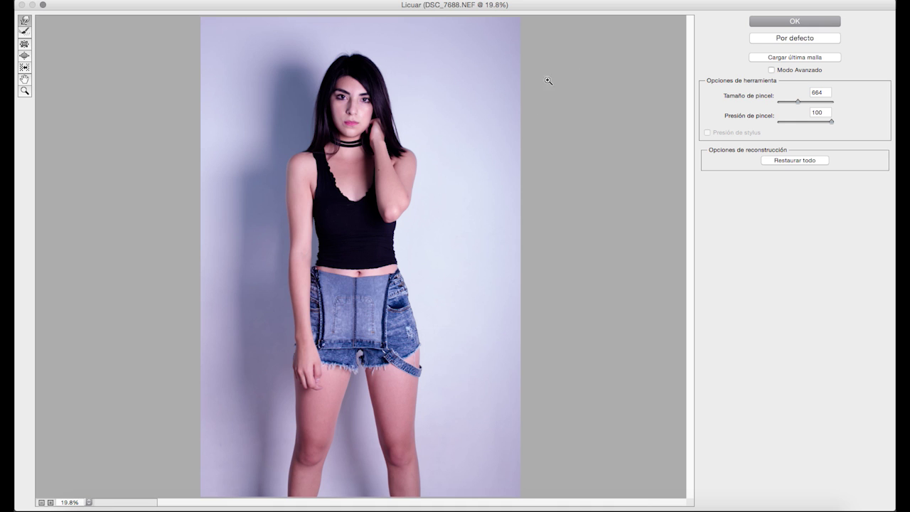
pyautogui.click(822, 22)
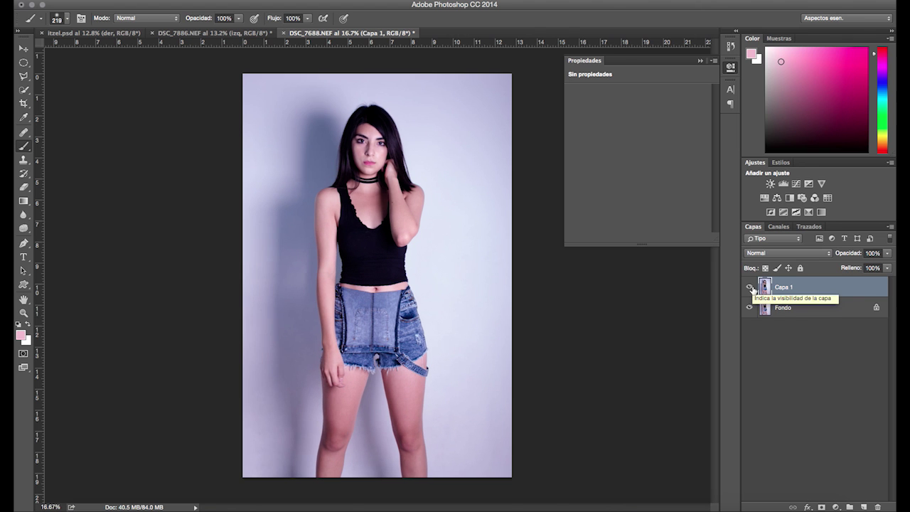
# Duplicate the retouch layer and rename the copy 'izq'
pyautogui.scroll(5, 386, 142)
pyautogui.scroll(3, 386, 142)
pyautogui.press('j')
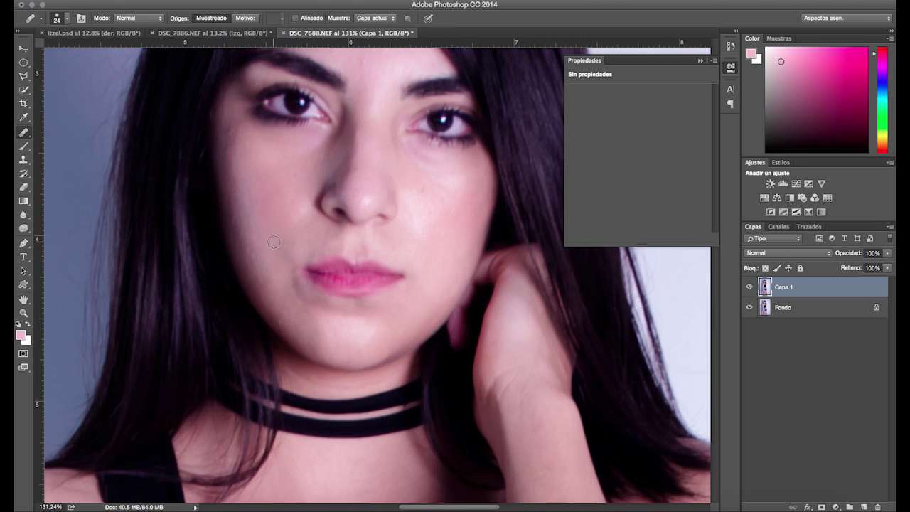
pyautogui.scroll(3, 257, 183)
pyautogui.hotkey('ctrl', 'j')
pyautogui.doubleClick(853, 286)
pyautogui.click(586, 242)
pyautogui.doubleClick(781, 286)
pyautogui.write('izq')
# Sample skin tones with the Mixer Brush and duplicate Capa 1 as a new layer named 'der'
pyautogui.click(63, 163)
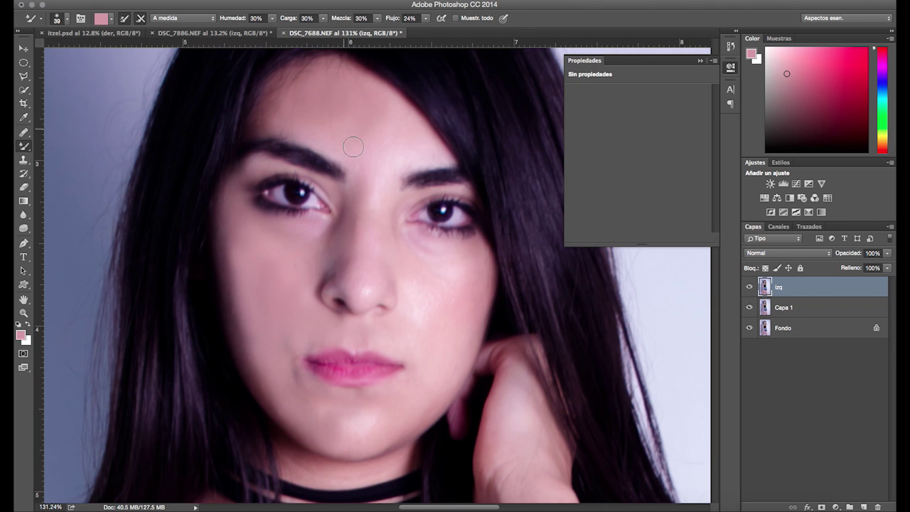
pyautogui.keyDown('alt'); pyautogui.click(235, 315); pyautogui.keyUp('alt')
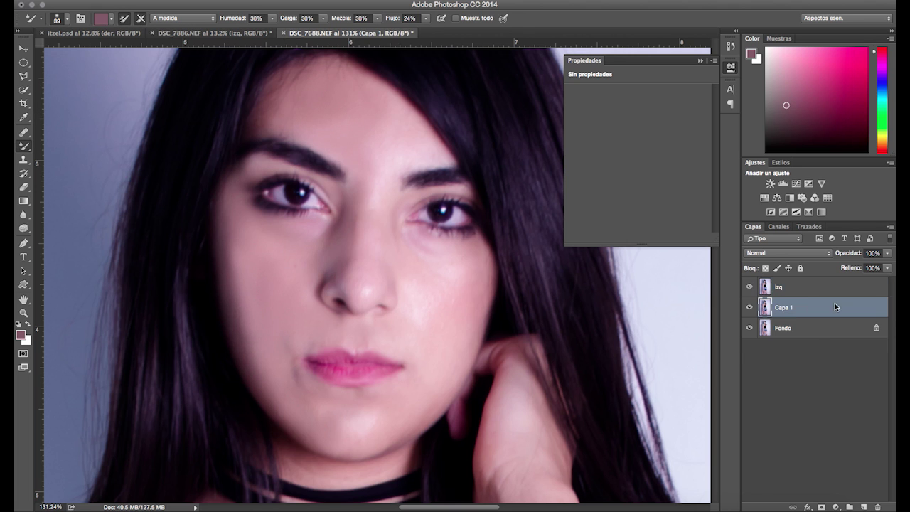
pyautogui.moveTo(834, 307); pyautogui.dragTo(834, 284)
pyautogui.doubleClick(780, 286)
pyautogui.write('der')
pyautogui.press('Return')
pyautogui.keyDown('alt'); pyautogui.click(298, 278); pyautogui.keyUp('alt')
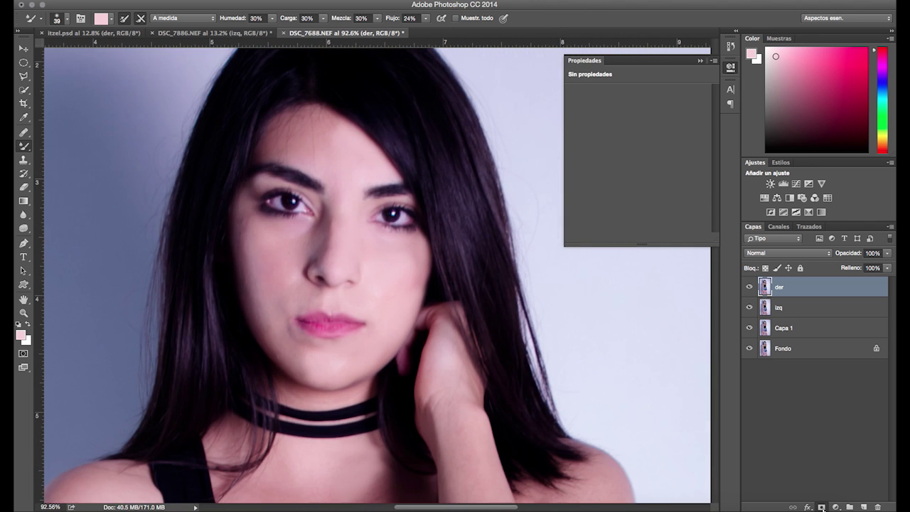
# Select the izq layer and switch to the Dodge tool to lighten areas
pyautogui.click(838, 307)
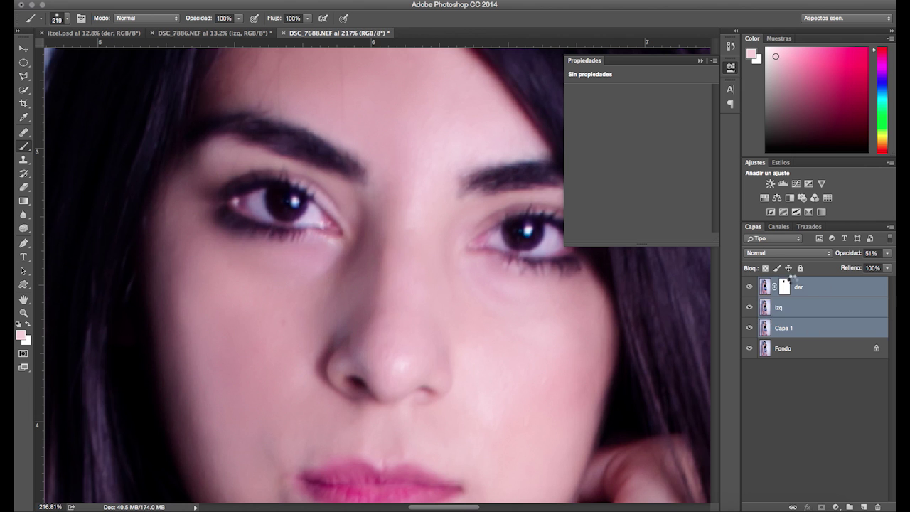
pyautogui.rightClick(23, 229)
pyautogui.click(71, 228)
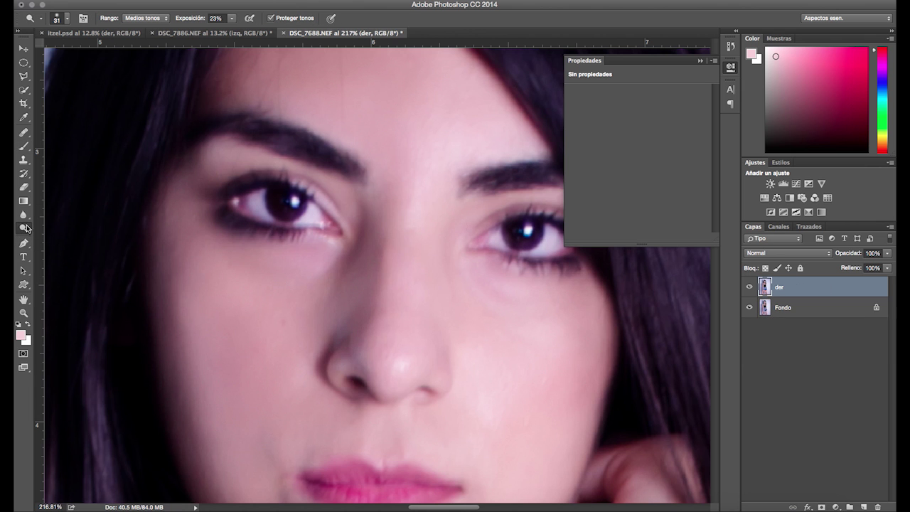
# Switch to the Spot Healing Brush and zoom around the face and arm to find blemishes
pyautogui.press('j')
pyautogui.scroll(-5, 136, 195)
pyautogui.scroll(-5, 135, 195)
pyautogui.scroll(-5, 365, 253)
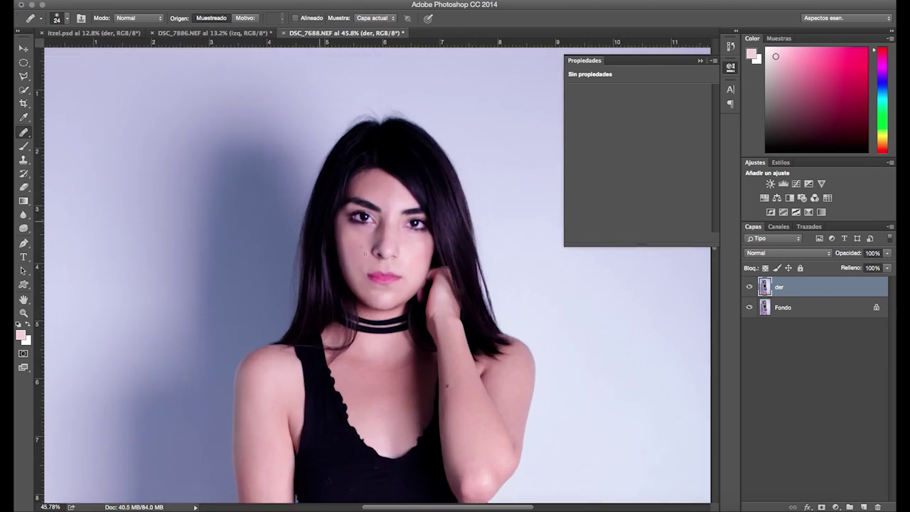
pyautogui.scroll(10, 364, 253)
pyautogui.scroll(-5, 317, 236)
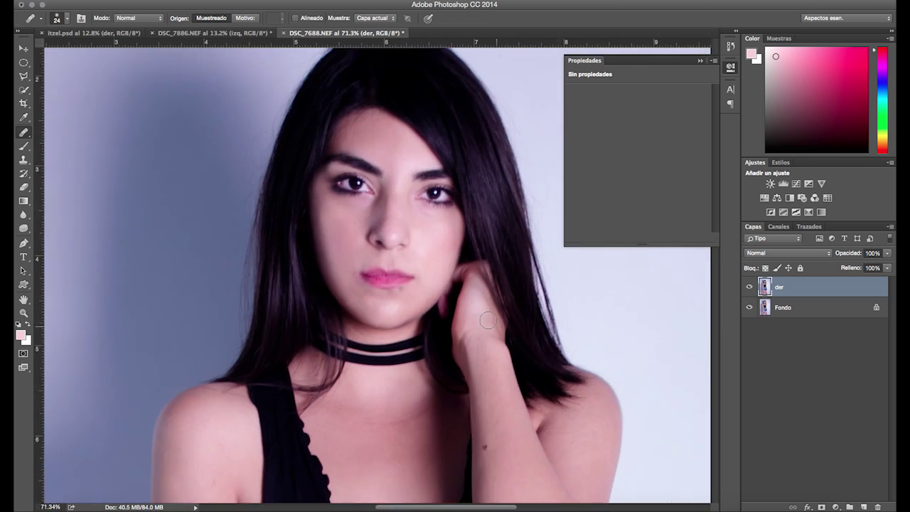
pyautogui.scroll(-3, 317, 236)
pyautogui.scroll(5, 390, 304)
pyautogui.scroll(1, 390, 304)
pyautogui.scroll(-3, 390, 304)
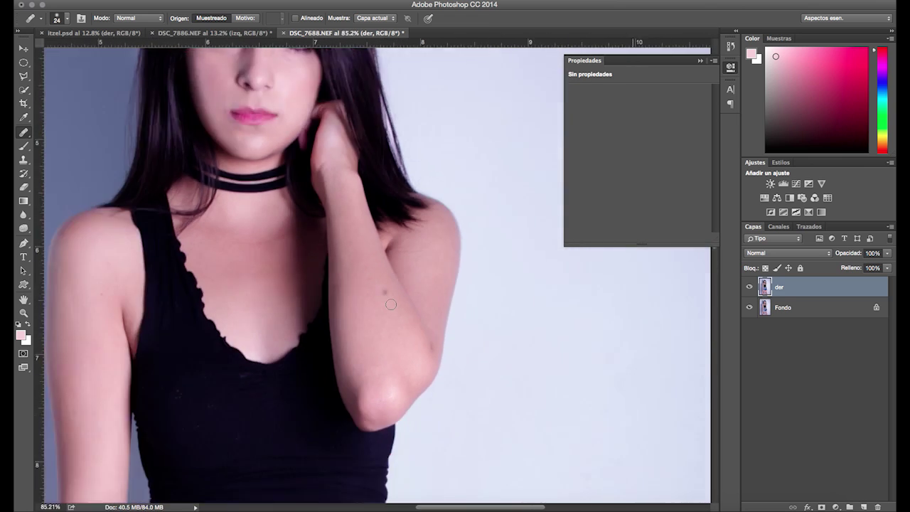
pyautogui.scroll(-2, 390, 304)
pyautogui.scroll(-3, 390, 304)
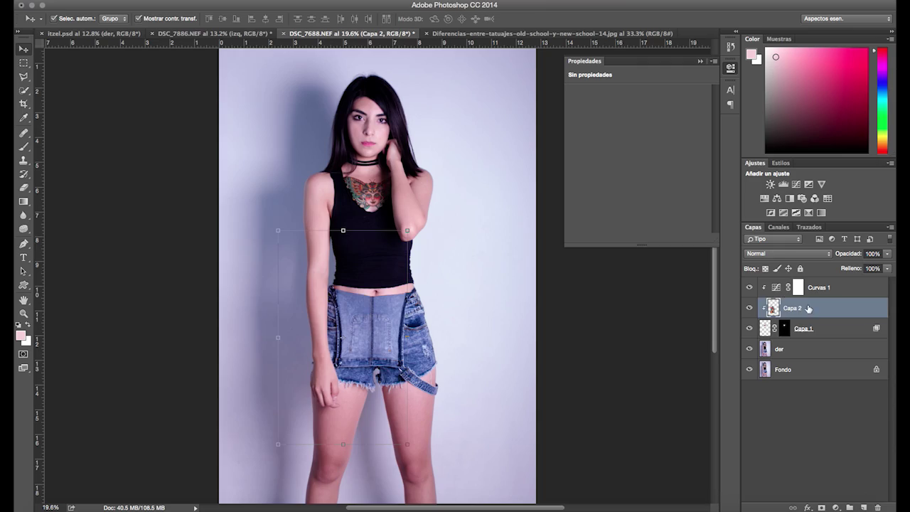
# Move Capa 2 beneath Capa 1 and scale the tattoo image down
pyautogui.moveTo(808, 307); pyautogui.dragTo(796, 335)
pyautogui.moveTo(406, 229); pyautogui.dragTo(355, 320)
pyautogui.scroll(3, 306, 426)
pyautogui.scroll(2, 306, 427)
pyautogui.click(24, 90)
# Select the tattoo ink with Magic Wand and Quick Selection, then add a layer mask
pyautogui.press('Return')
pyautogui.click(334, 299)
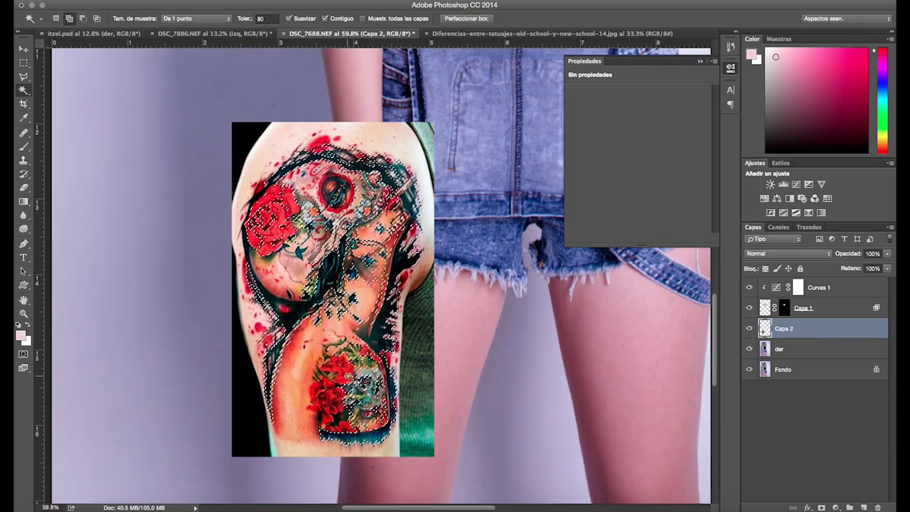
pyautogui.hotkey('shift', 'w')
pyautogui.moveTo(341, 320)
pyautogui.mouseDown()
pyautogui.moveTo(404, 147)
pyautogui.moveTo(300, 283)
pyautogui.mouseUp()
pyautogui.press('x')
pyautogui.hotkey('shift', 'w')
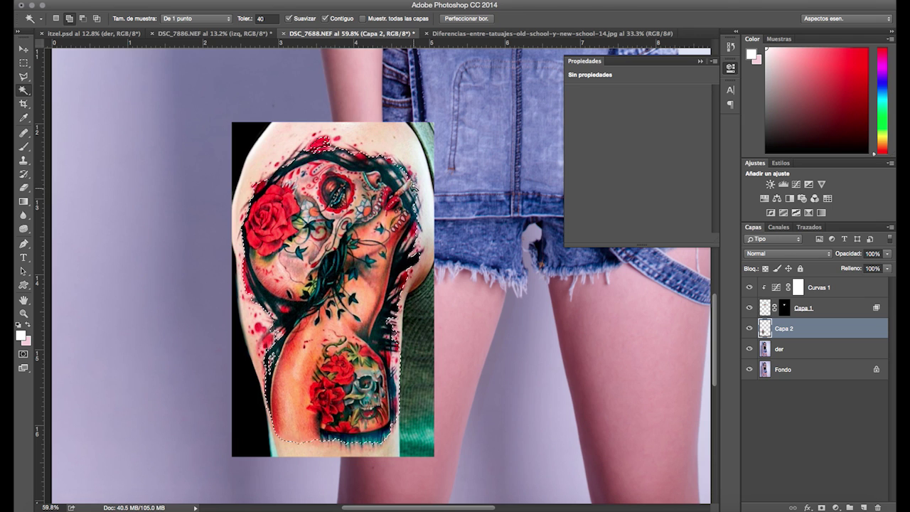
pyautogui.hotkey('shift', 'w')
pyautogui.click(820, 507)
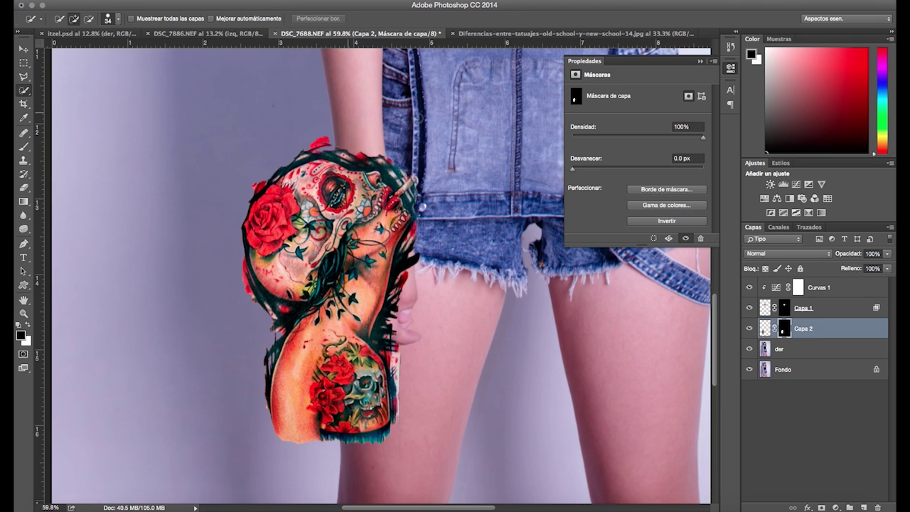
# Move the tattoo onto the thigh and brighten it with a clipped two-point Curves adjustment
pyautogui.press('v')
pyautogui.moveTo(330, 291); pyautogui.dragTo(419, 324)
pyautogui.click(783, 184)
pyautogui.moveTo(671, 150); pyautogui.dragTo(665, 138)
pyautogui.moveTo(620, 199); pyautogui.dragTo(620, 185)
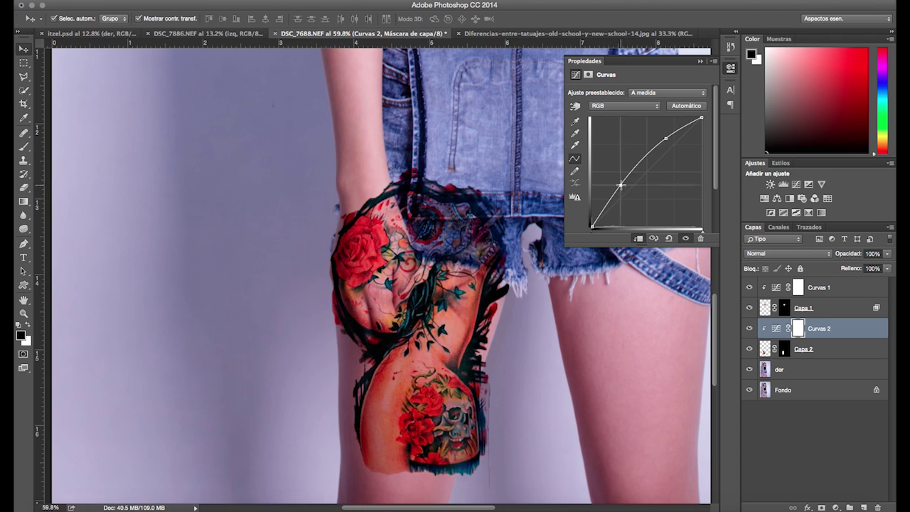
# Rotate the Capa 2 tattoo about 1.8 degrees and warp it to follow the thigh's curve
pyautogui.click(803, 349)
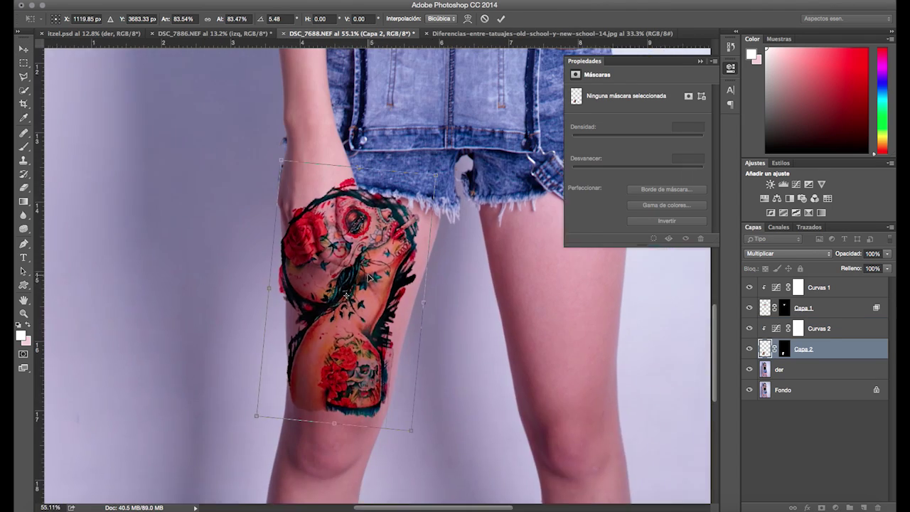
pyautogui.moveTo(508, 441); pyautogui.dragTo(517, 437)
pyautogui.press('Return')
pyautogui.click(778, 368)
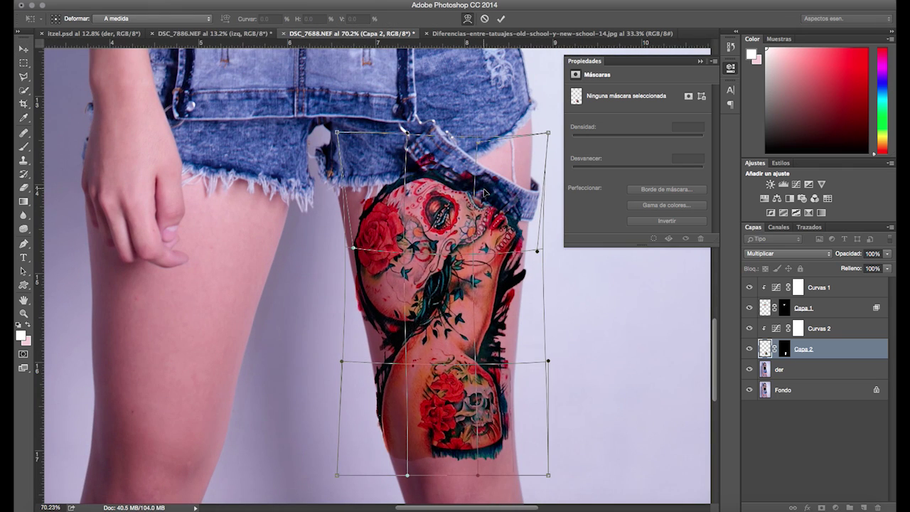
pyautogui.moveTo(368, 319); pyautogui.dragTo(355, 436)
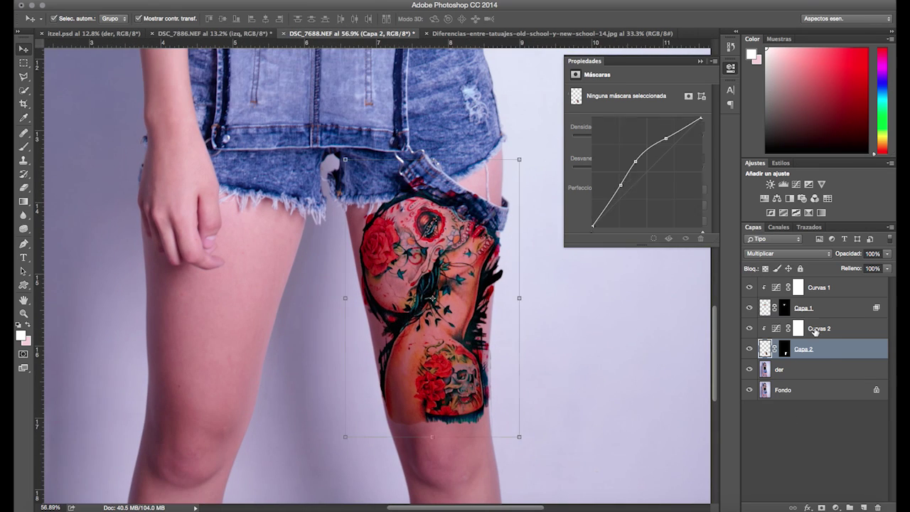
pyautogui.click(803, 348)
# Split the Blend If slider, mask the tattoo off the jeans pocket, and lower opacity to 81%
pyautogui.doubleClick(846, 348)
pyautogui.moveTo(698, 196); pyautogui.dragTo(667, 197)
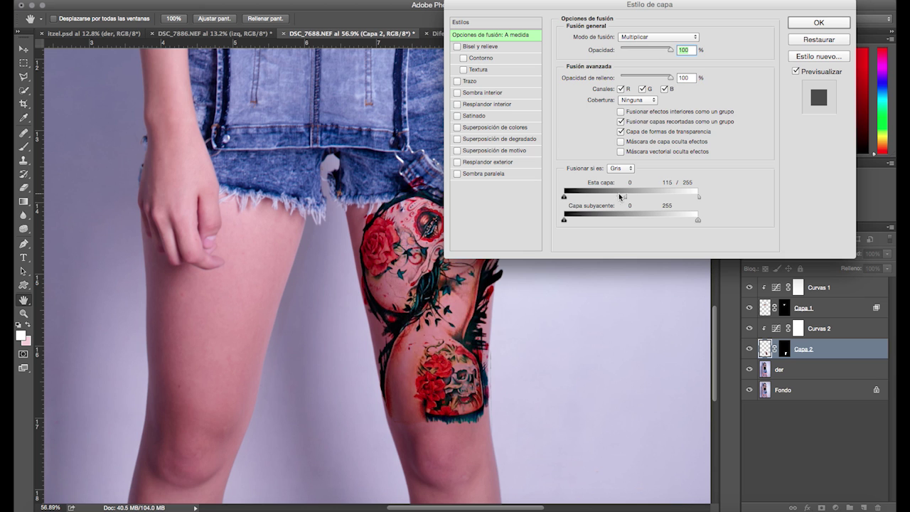
pyautogui.click(818, 22)
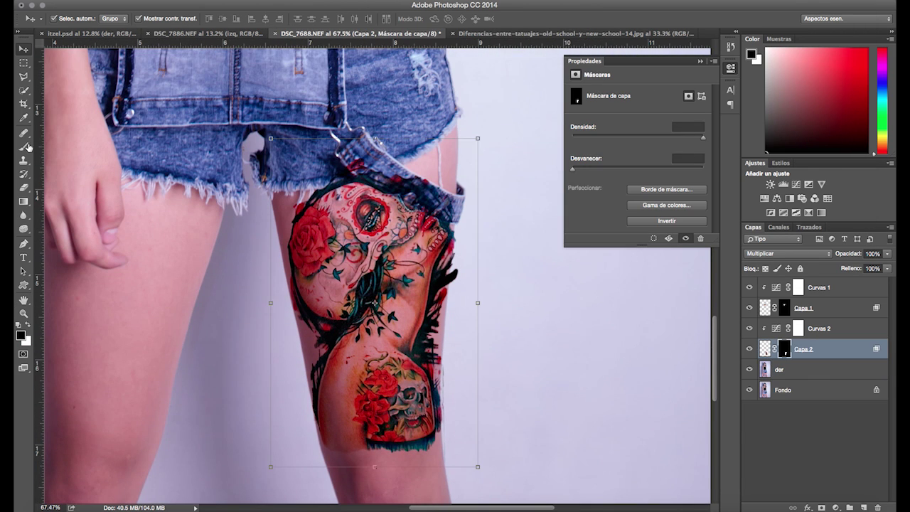
pyautogui.click(25, 147)
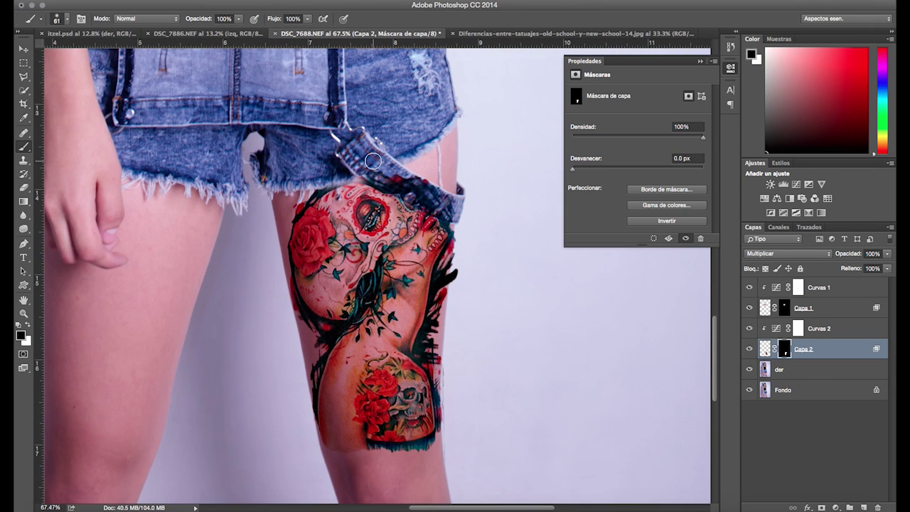
pyautogui.moveTo(359, 167); pyautogui.dragTo(460, 206)
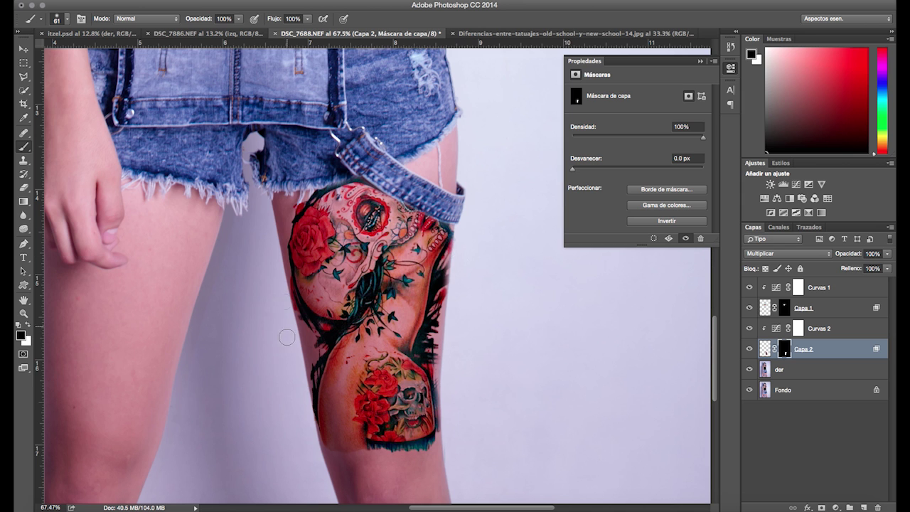
pyautogui.moveTo(887, 254); pyautogui.dragTo(864, 264)
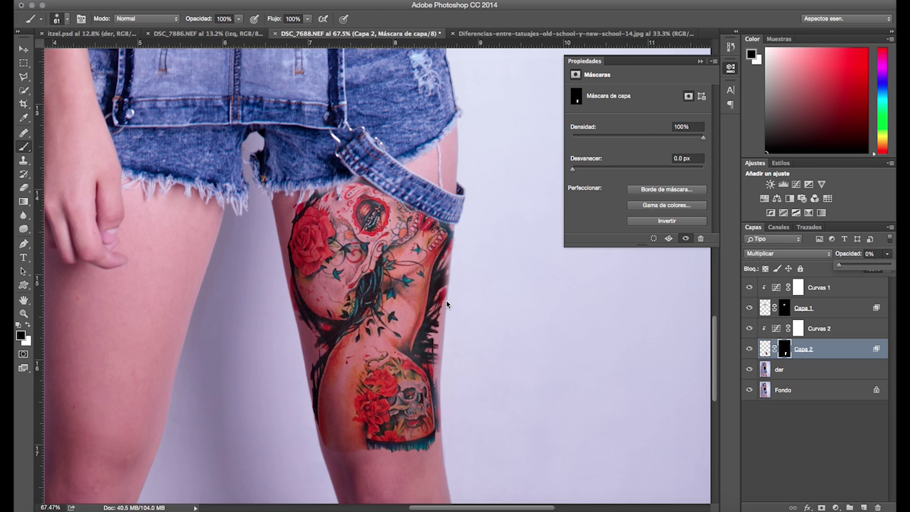
# Open Heart-Tattoo-Designs-for-Women.jpg from the Revista folder and drag it into the model photo
pyautogui.moveTo(887, 254); pyautogui.dragTo(881, 264)
pyautogui.scroll(-3, 440, 270)
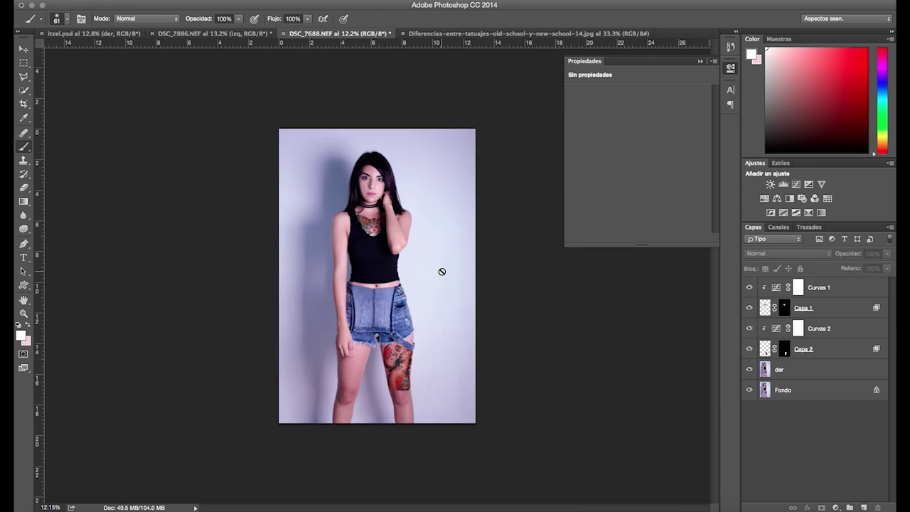
pyautogui.scroll(1, 445, 349)
pyautogui.click(849, 498)
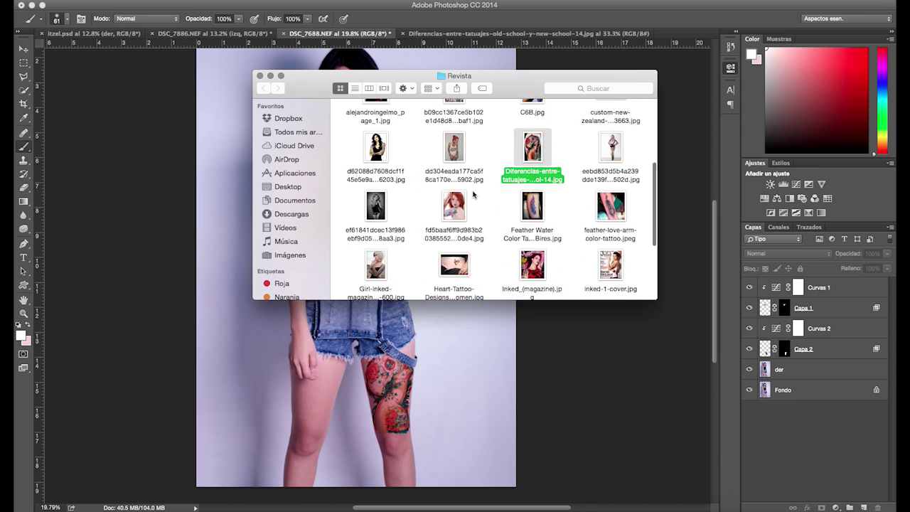
pyautogui.rightClick(453, 203)
pyautogui.click(717, 213)
pyautogui.press('v')
pyautogui.moveTo(417, 243)
pyautogui.mouseDown()
pyautogui.moveTo(374, 273)
pyautogui.moveTo(412, 288)
pyautogui.moveTo(384, 263)
pyautogui.mouseUp()
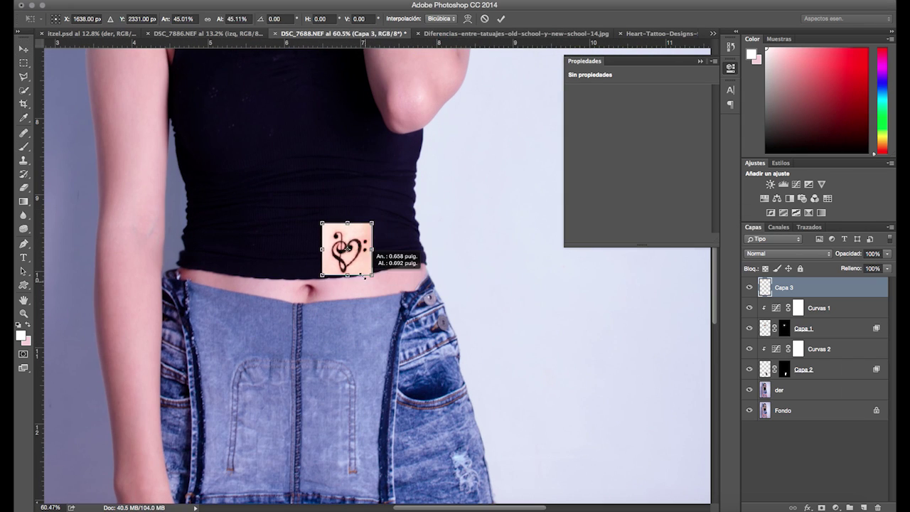
# Select the clef-heart ink with Magic Wand and Polygonal Lasso, then mask Capa 3 to it
pyautogui.scroll(5, 384, 263)
pyautogui.press('w')
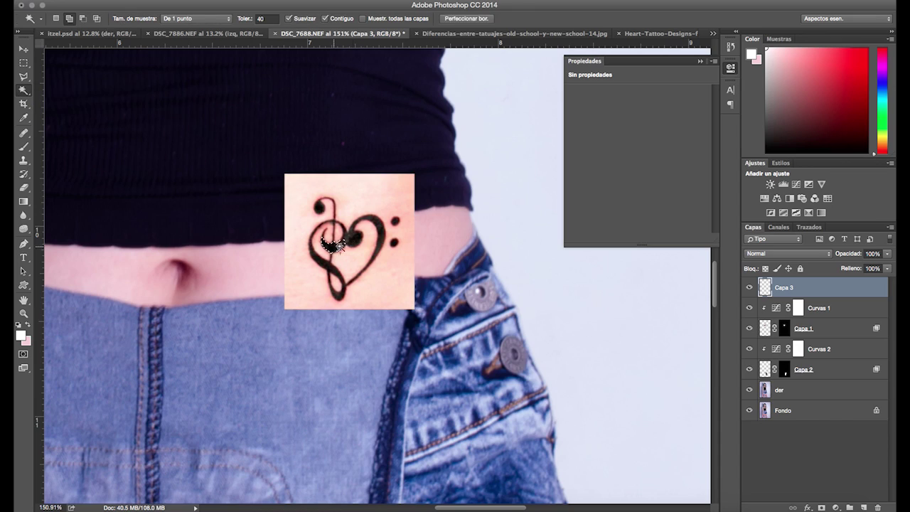
pyautogui.scroll(5, 333, 255)
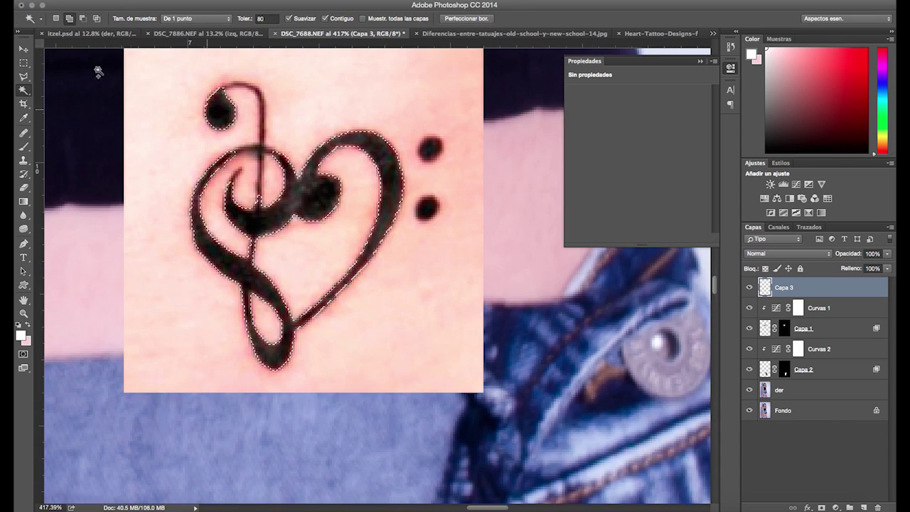
pyautogui.press('l')
pyautogui.click(257, 213)
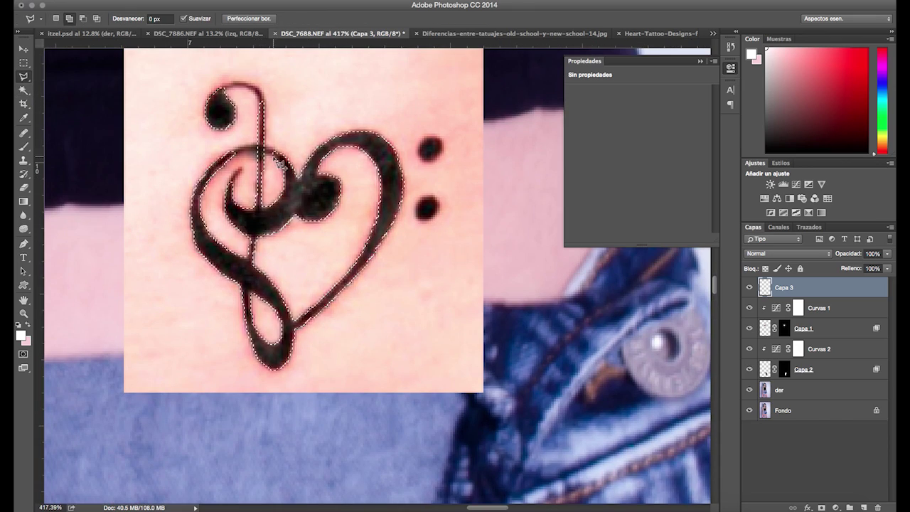
pyautogui.scroll(2, 256, 122)
pyautogui.click(254, 121)
pyautogui.doubleClick(260, 116)
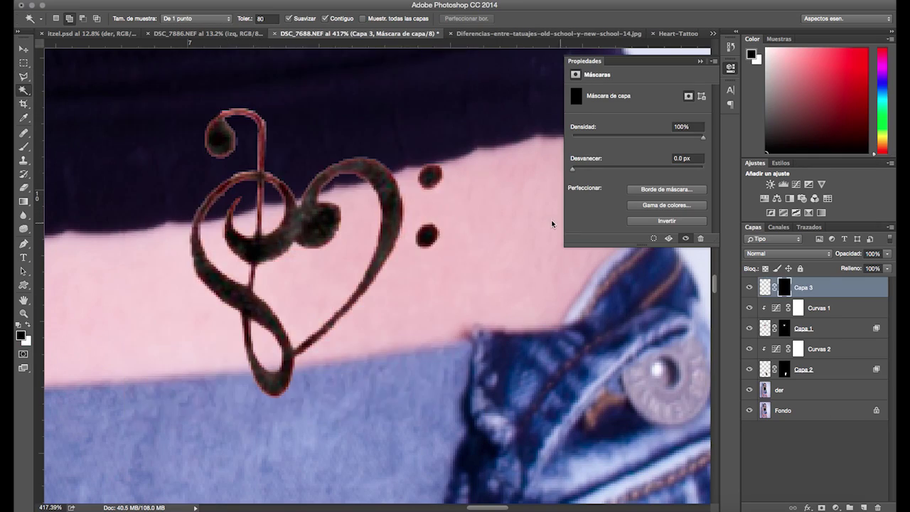
pyautogui.click(787, 253)
# Set the tattoo to Multiply and darken it with a clipped Curves 3 adjustment
pyautogui.click(800, 281)
pyautogui.click(765, 287)
pyautogui.rightClick(804, 316)
pyautogui.click(846, 373)
pyautogui.click(797, 184)
pyautogui.rightClick(817, 287)
pyautogui.click(753, 243)
pyautogui.moveTo(620, 191); pyautogui.dragTo(621, 203)
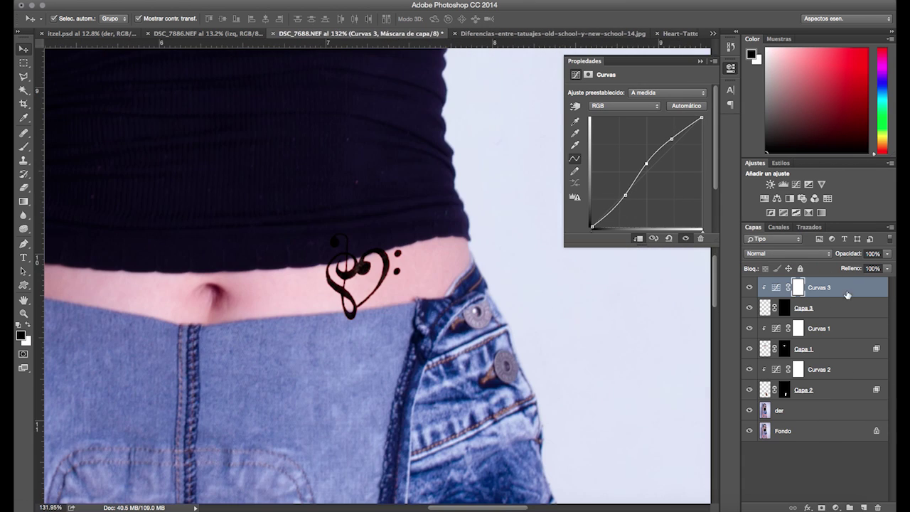
# Lasso the shirt-hem overlap on the belly tattoo's mask and hide the ink there
pyautogui.doubleClick(839, 308)
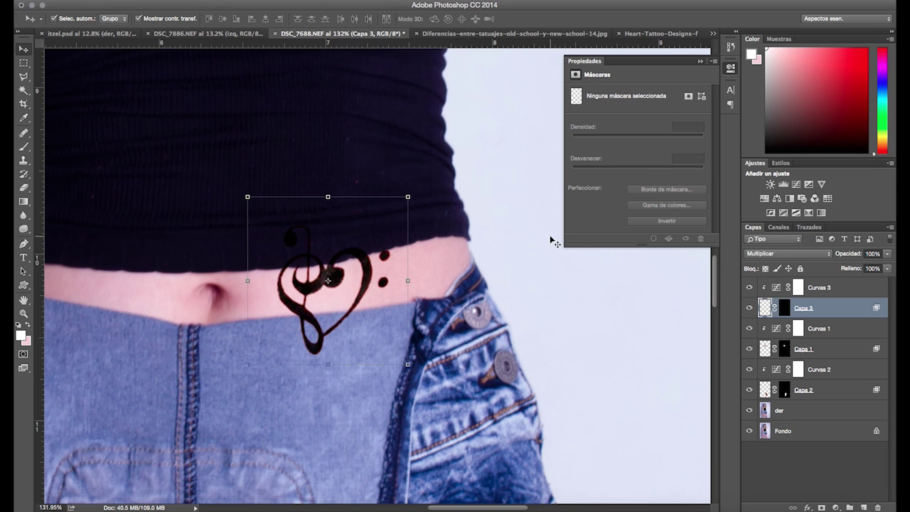
pyautogui.click(24, 146)
pyautogui.press('l')
pyautogui.click(272, 267)
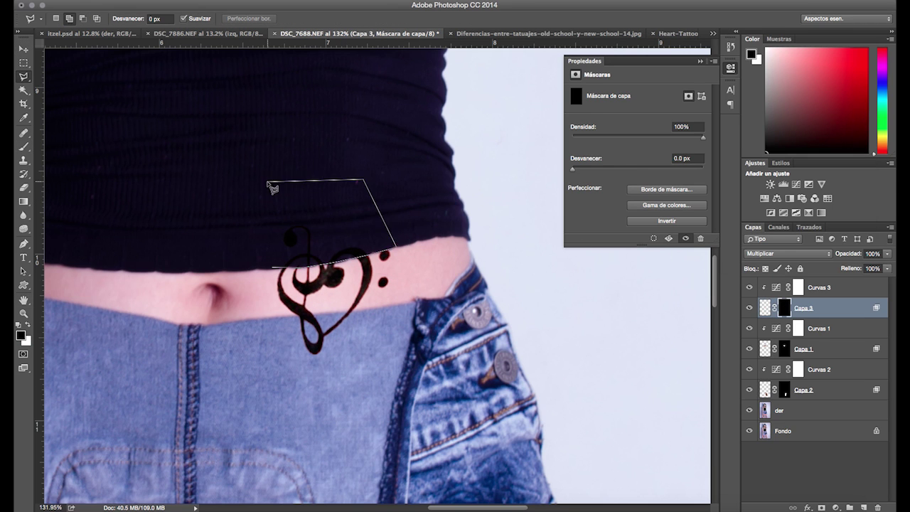
pyautogui.click(267, 183)
pyautogui.doubleClick(251, 226)
pyautogui.hotkey('ctrl', 'd')
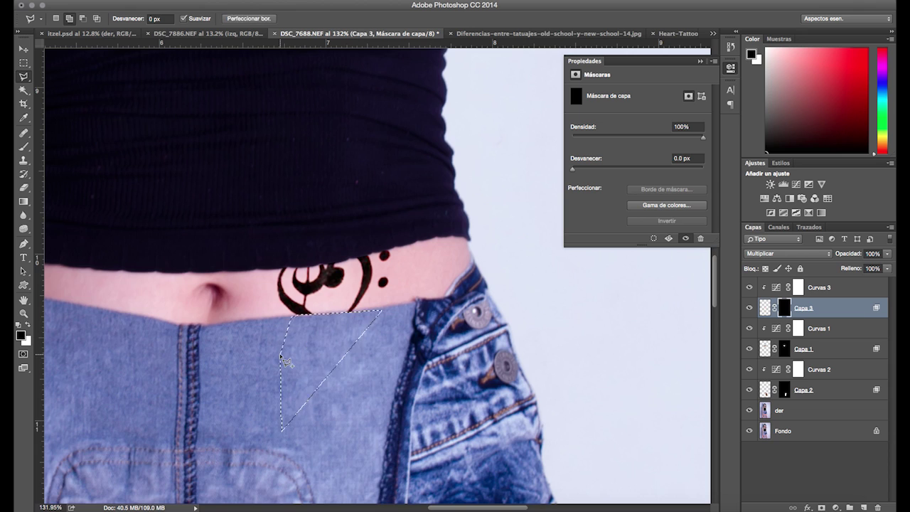
# Raise the belly tattoo's opacity to 90%
pyautogui.scroll(-5, 380, 278)
pyautogui.moveTo(873, 265); pyautogui.dragTo(883, 265)
pyautogui.scroll(-2, 481, 275)
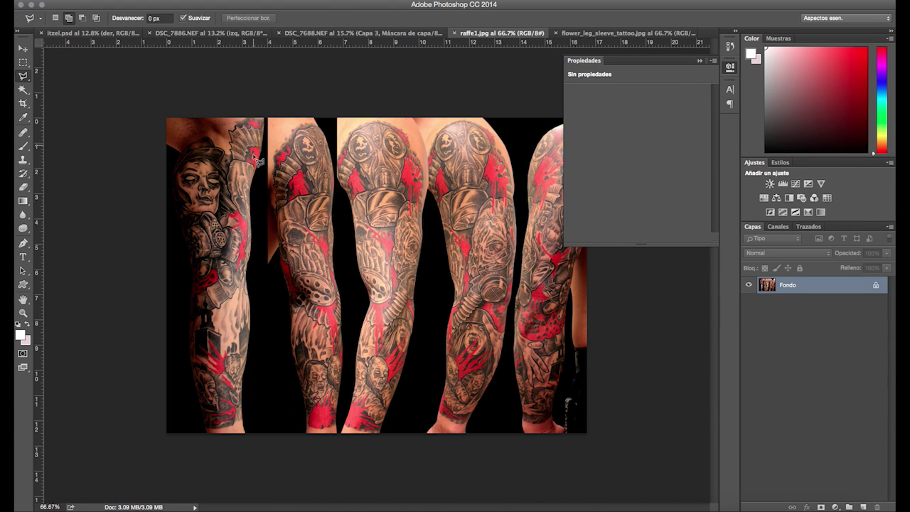
# In raffe1.jpg, marquee-select the middle view of the sleeved arm
pyautogui.click(728, 66)
pyautogui.press('m')
pyautogui.moveTo(337, 118); pyautogui.dragTo(437, 448)
# Move the selected arm into the model photo and enlarge it to match her arm
pyautogui.click(25, 49)
pyautogui.moveTo(387, 277); pyautogui.dragTo(320, 212)
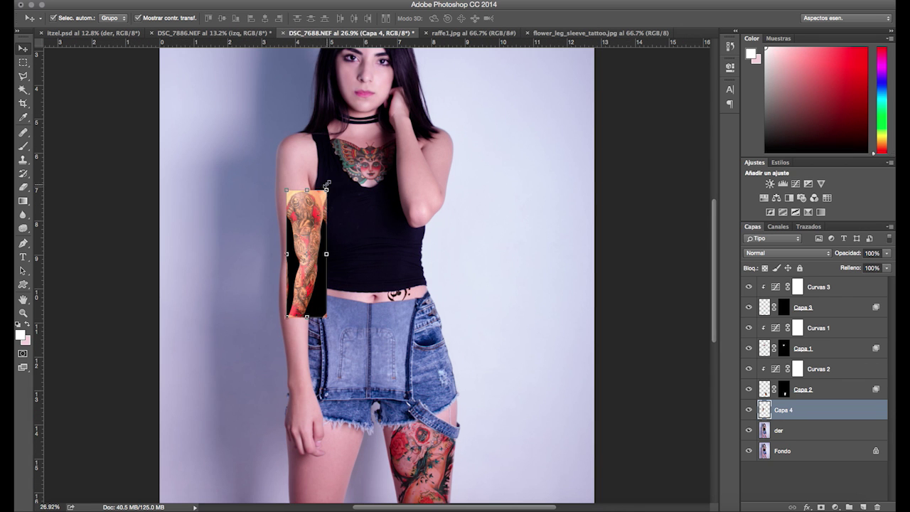
pyautogui.moveTo(326, 186); pyautogui.dragTo(340, 147)
pyautogui.press('Return')
# Quick-select the tattooed arm, mask away the black background, and set Multiply
pyautogui.scroll(2, 372, 283)
pyautogui.press('w')
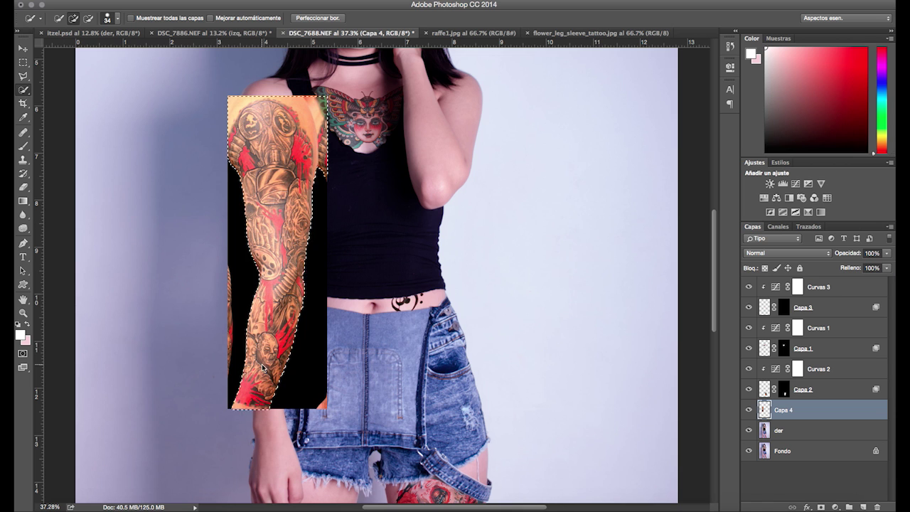
pyautogui.moveTo(225, 108); pyautogui.dragTo(294, 145)
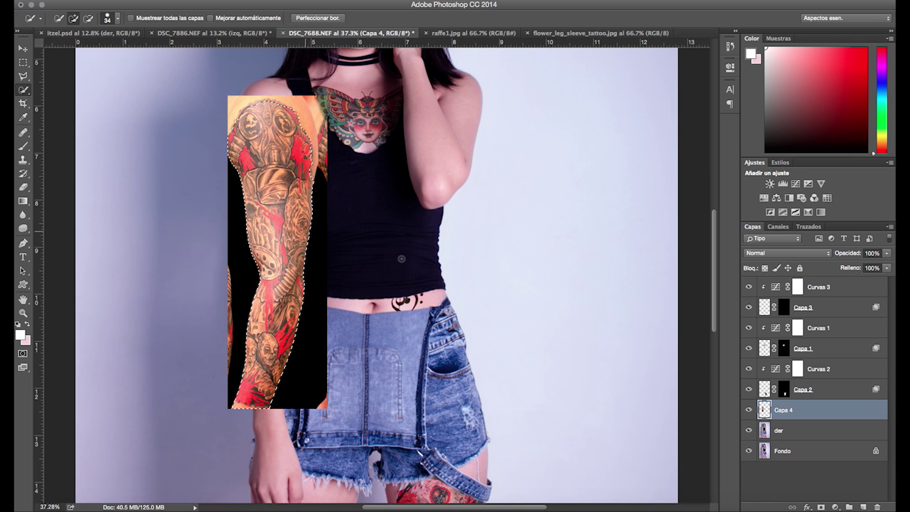
pyautogui.click(820, 506)
pyautogui.press('b')
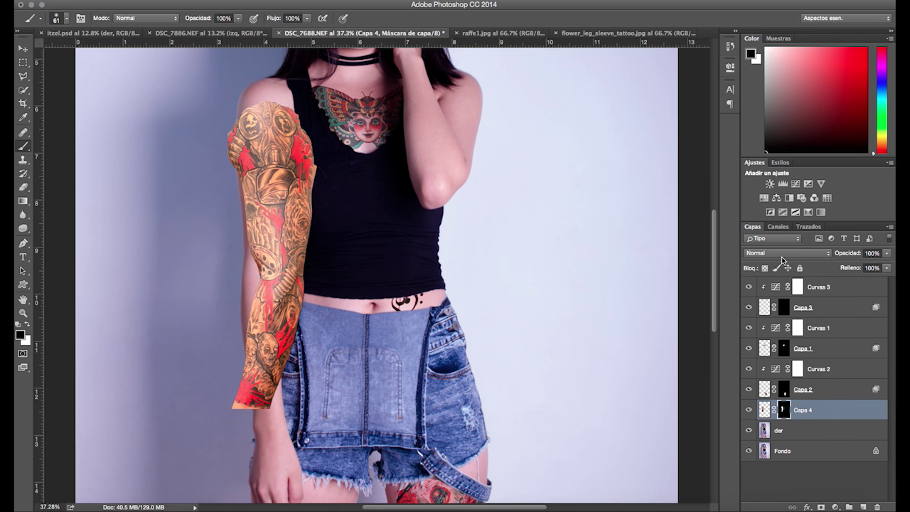
pyautogui.click(782, 253)
# Warp the sleeve to follow the arm and shoulder, then add a clipped Curves adjustment
pyautogui.click(313, 282)
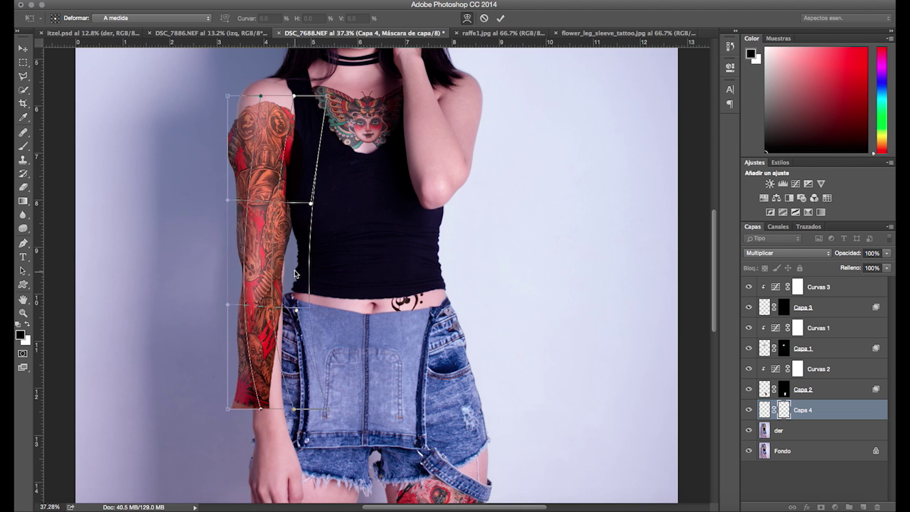
pyautogui.moveTo(295, 273); pyautogui.dragTo(302, 273)
pyautogui.moveTo(229, 409); pyautogui.dragTo(245, 410)
pyautogui.moveTo(267, 107); pyautogui.dragTo(274, 107)
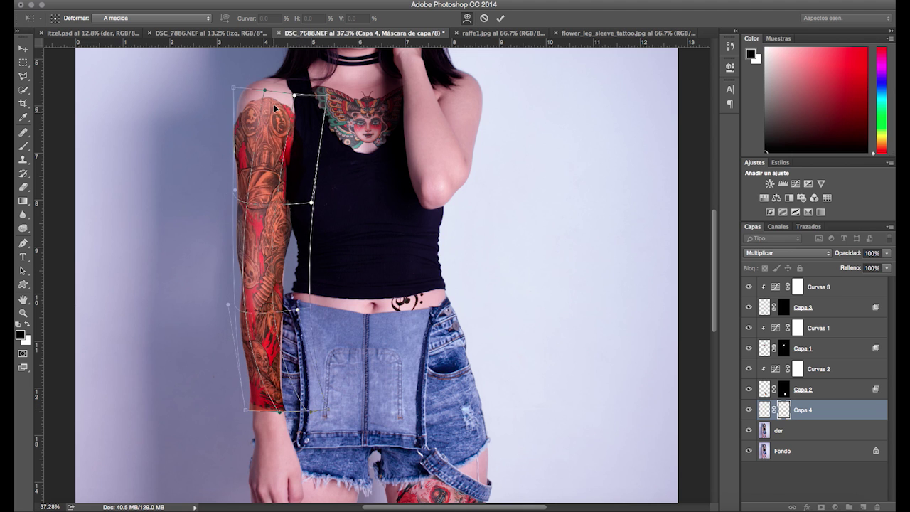
pyautogui.press('Return')
pyautogui.click(836, 507)
pyautogui.click(838, 374)
# Brighten the sleeve with curves and drop its brightest tones out of the blend
pyautogui.moveTo(643, 175)
pyautogui.mouseDown()
pyautogui.moveTo(643, 152)
pyautogui.moveTo(623, 183)
pyautogui.mouseUp()
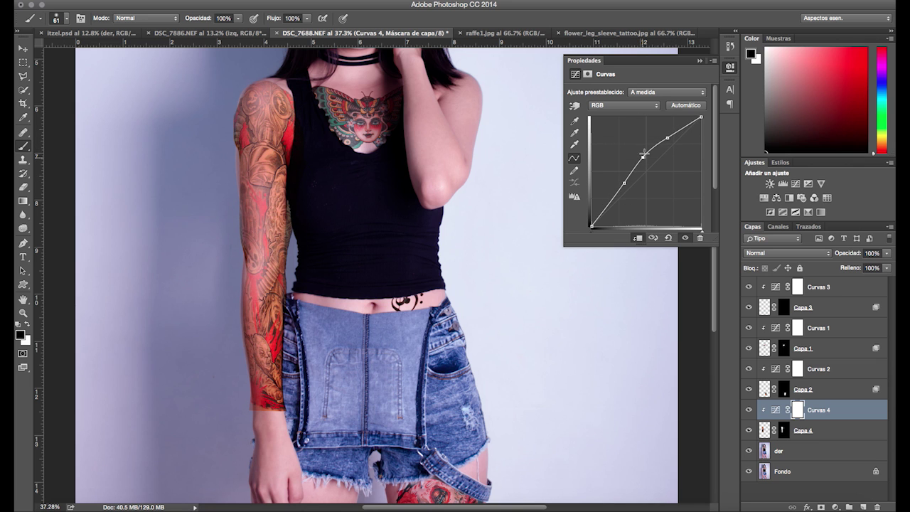
pyautogui.scroll(-3, 376, 270)
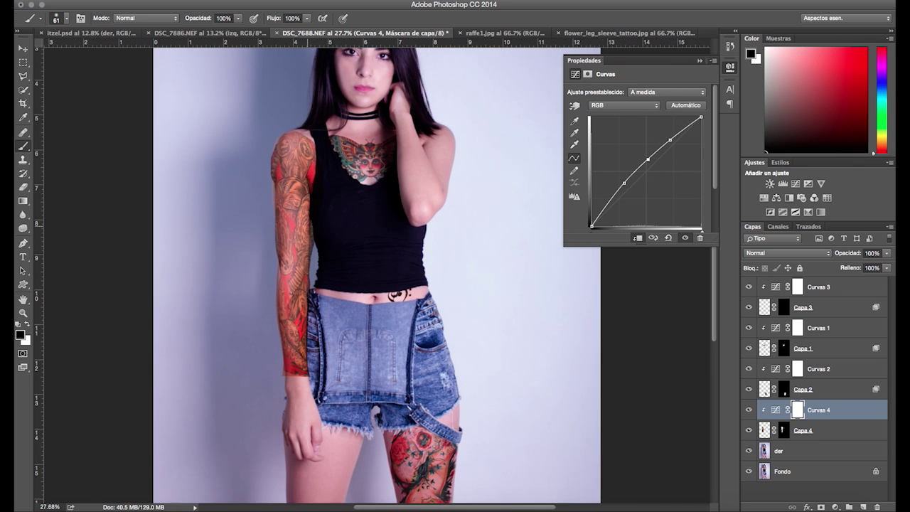
pyautogui.doubleClick(836, 435)
pyautogui.moveTo(671, 198)
pyautogui.mouseDown()
pyautogui.moveTo(643, 201)
pyautogui.moveTo(683, 198)
pyautogui.moveTo(641, 198)
pyautogui.mouseUp()
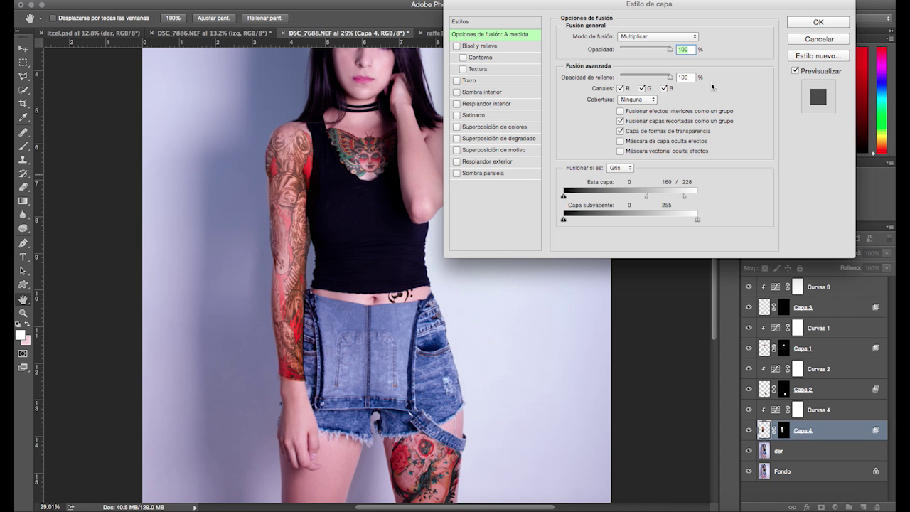
pyautogui.press('Return')
# Switch to the brush and enlarge it for painting the sleeve's mask
pyautogui.press('b')
pyautogui.scroll(2, 356, 372)
pyautogui.scroll(2, 244, 454)
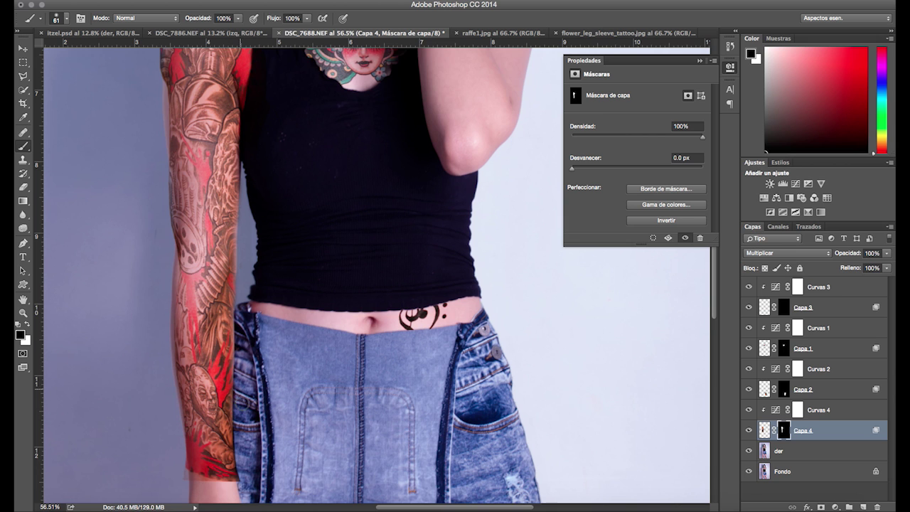
pyautogui.scroll(-2, 240, 473)
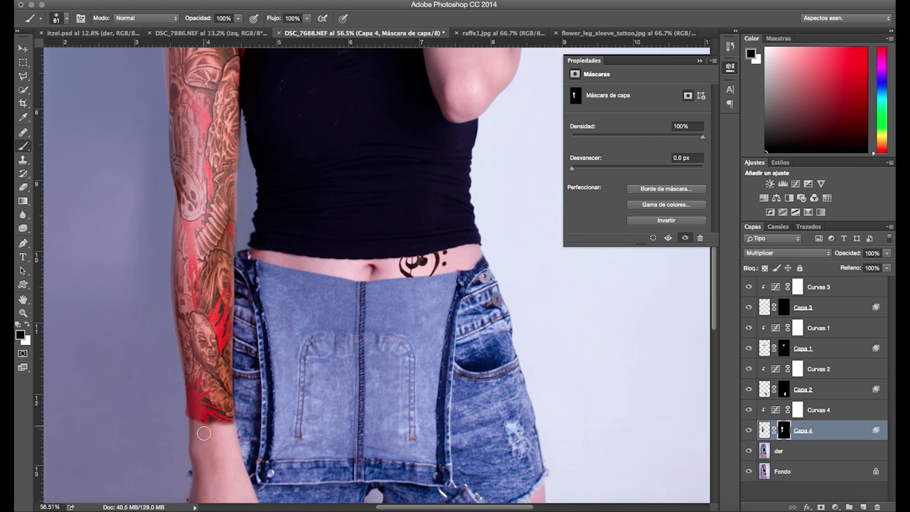
pyautogui.scroll(5, 201, 420)
pyautogui.rightClick(187, 231)
pyautogui.press('Return')
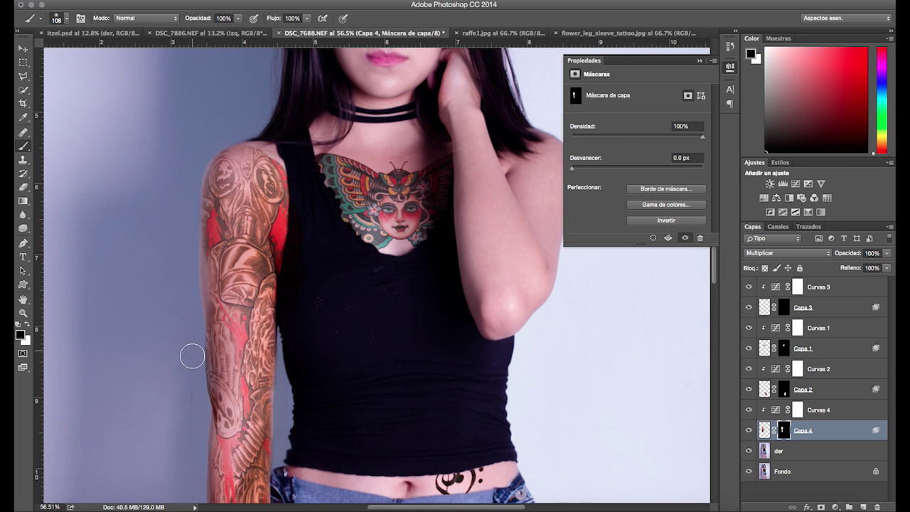
pyautogui.scroll(-5, 304, 167)
pyautogui.scroll(4, 305, 166)
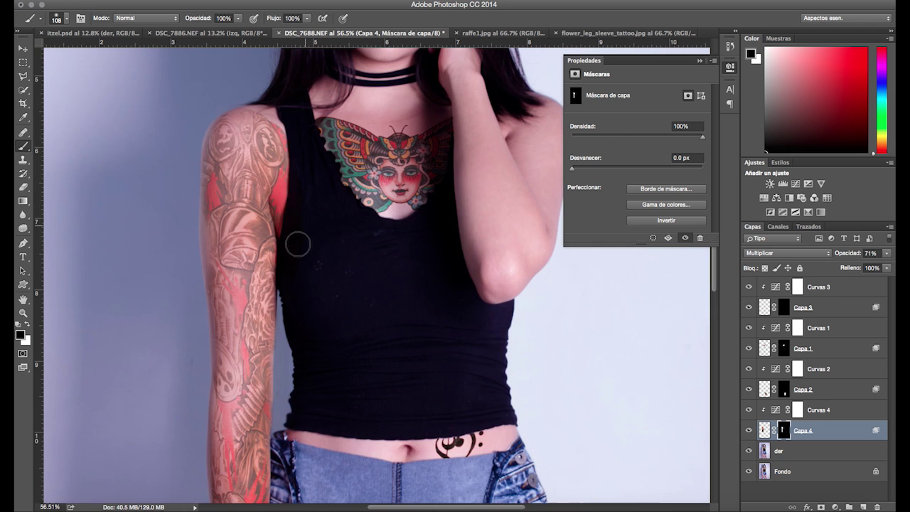
pyautogui.scroll(-3, 323, 306)
pyautogui.scroll(-8, 299, 329)
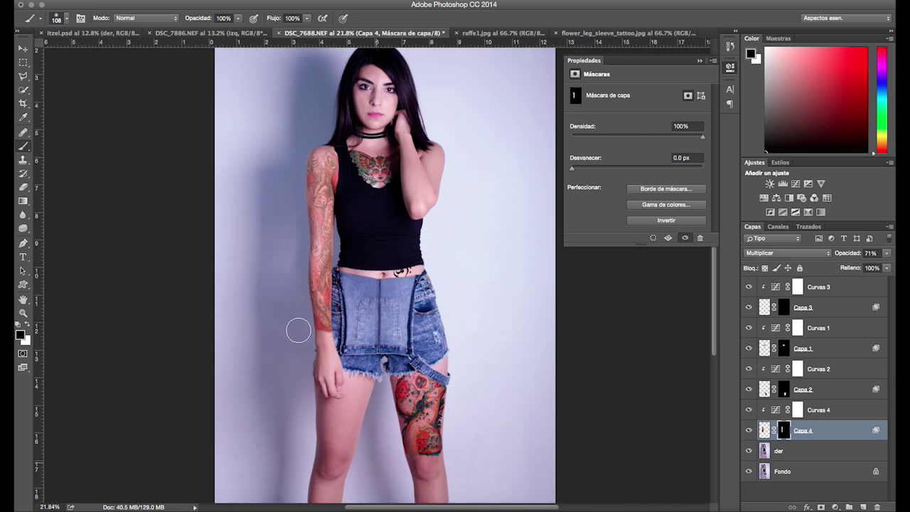
# Set Capa 4's opacity to 83% and lower the Capa 2 tattoo's opacity
pyautogui.click(886, 253)
pyautogui.moveTo(874, 264); pyautogui.dragTo(902, 262)
pyautogui.scroll(2, 567, 249)
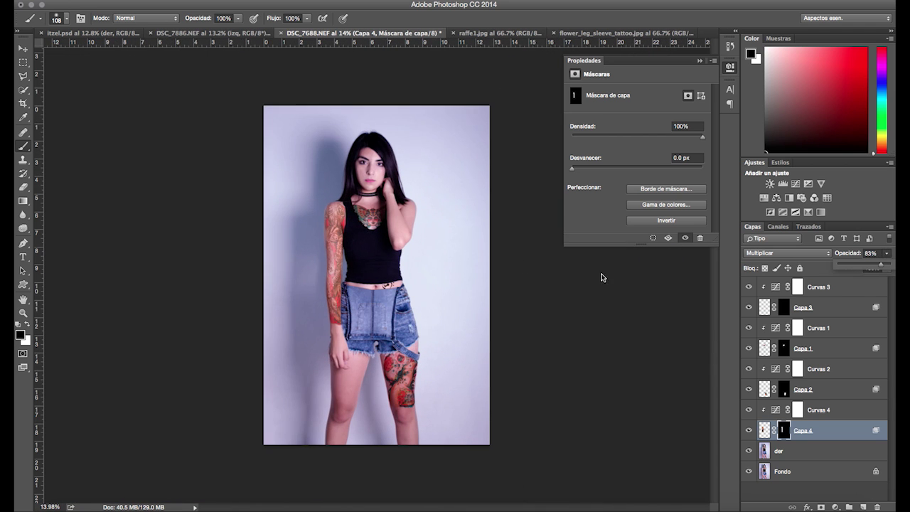
pyautogui.scroll(2, 465, 278)
pyautogui.click(803, 388)
pyautogui.moveTo(861, 264); pyautogui.dragTo(870, 266)
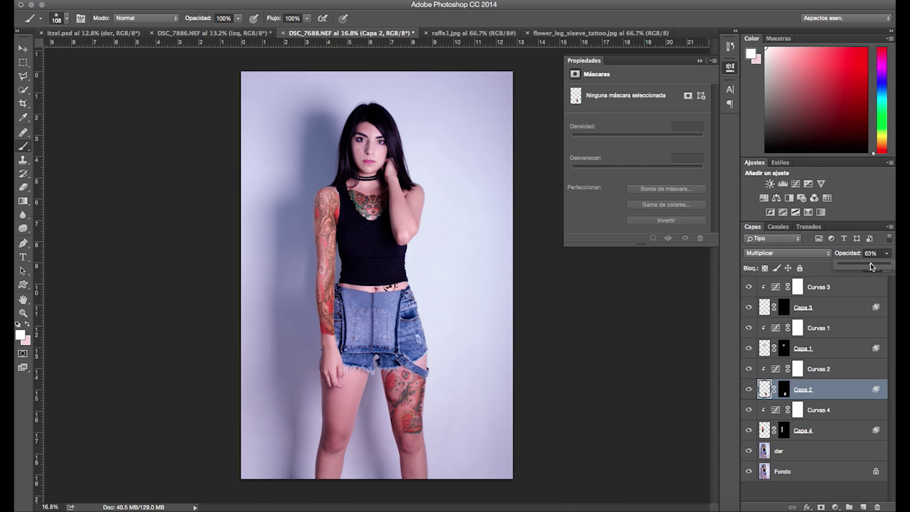
# Add a point to the Curvas 4 curve and bend it to brighten the thigh tattoo
pyautogui.click(817, 410)
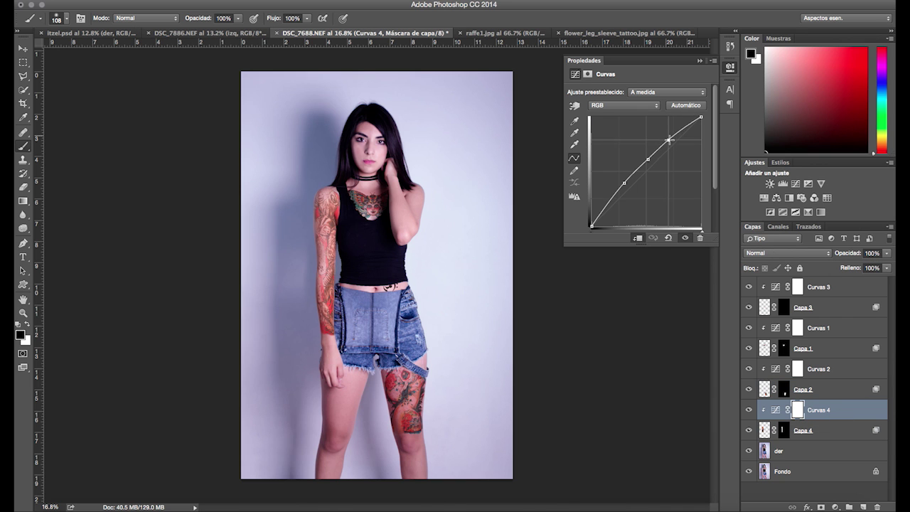
pyautogui.click(668, 108)
pyautogui.moveTo(668, 164); pyautogui.dragTo(641, 168)
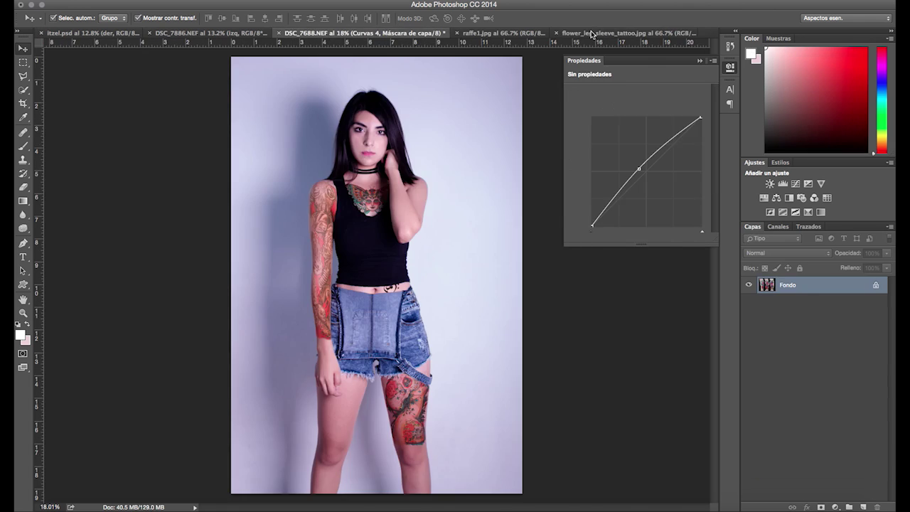
# Copy the rightmost leg's tattoo from flower_leg_sleeve_tattoo.jpg into DSC_7688, below Capa 4
pyautogui.click(591, 33)
pyautogui.moveTo(442, 127); pyautogui.dragTo(561, 419)
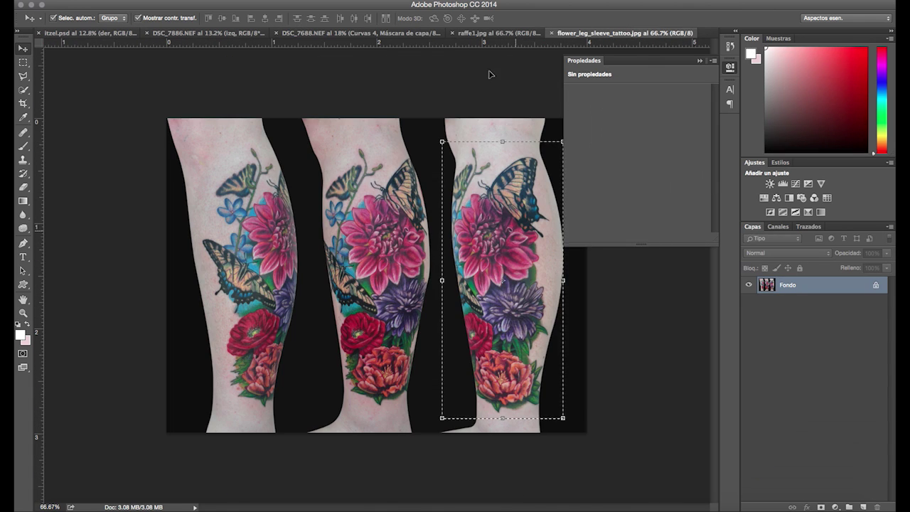
pyautogui.hotkey('ctrl', 'c')
pyautogui.click(362, 33)
pyautogui.hotkey('ctrl', 'v')
pyautogui.click(578, 276)
pyautogui.moveTo(798, 410); pyautogui.dragTo(798, 450)
# Position the pasted flower tattoo over the bare thigh
pyautogui.scroll(2, 353, 281)
pyautogui.scroll(2, 354, 281)
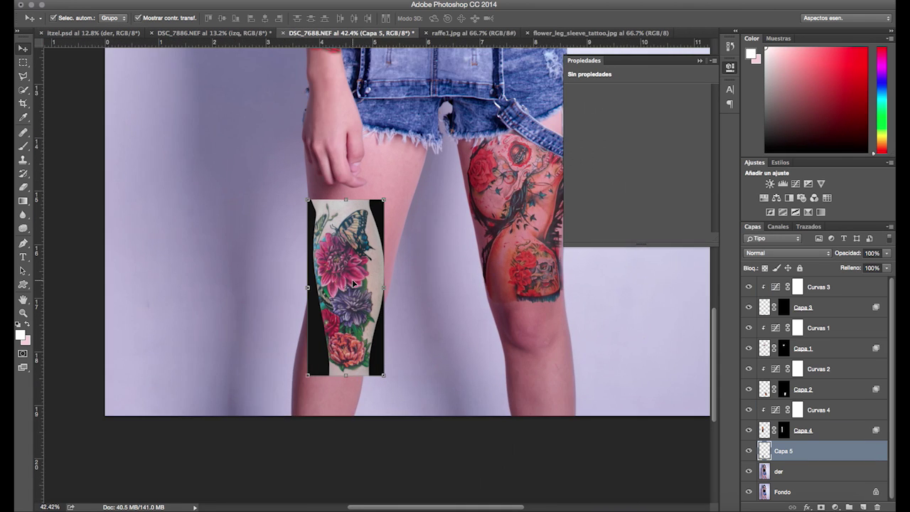
pyautogui.scroll(2, 354, 281)
pyautogui.scroll(1, 354, 281)
pyautogui.moveTo(341, 284)
pyautogui.mouseDown()
pyautogui.moveTo(341, 163)
pyautogui.moveTo(307, 243)
pyautogui.mouseUp()
# Select the flower and butterfly with Quick Select and Magic Wand, masking the black background
pyautogui.press('w')
pyautogui.moveTo(327, 163); pyautogui.dragTo(302, 117)
pyautogui.scroll(5, 335, 63)
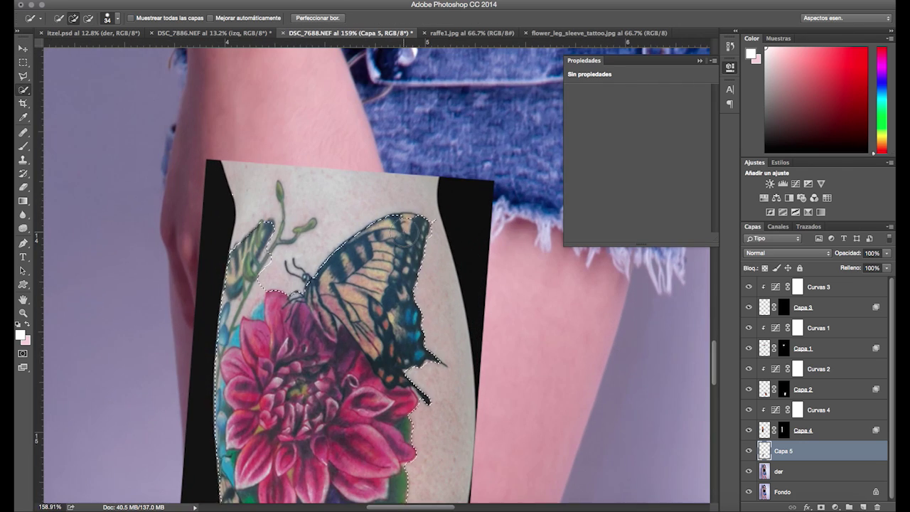
pyautogui.moveTo(24, 89); pyautogui.dragTo(71, 103)
pyautogui.scroll(-3, 467, 264)
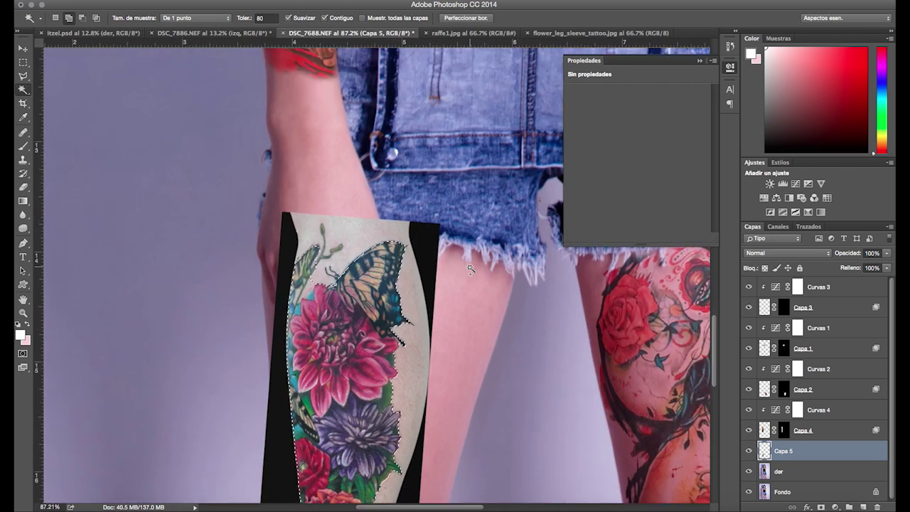
pyautogui.click(821, 507)
# Set the flower tattoo to Multiply and brighten it with a clipped Curves adjustment
pyautogui.click(763, 284)
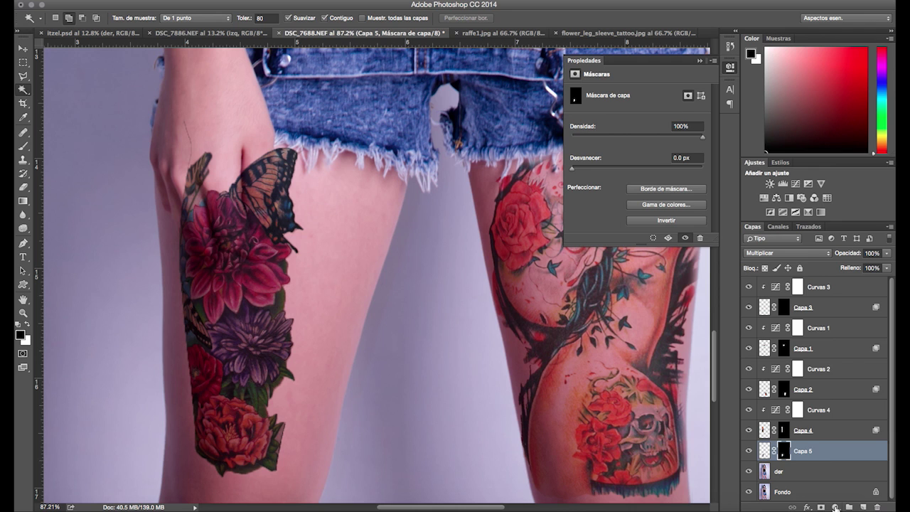
pyautogui.click(795, 183)
pyautogui.rightClick(817, 451)
pyautogui.click(661, 250)
pyautogui.moveTo(641, 176)
pyautogui.mouseDown()
pyautogui.moveTo(641, 152)
pyautogui.moveTo(662, 140)
pyautogui.moveTo(622, 185)
pyautogui.mouseUp()
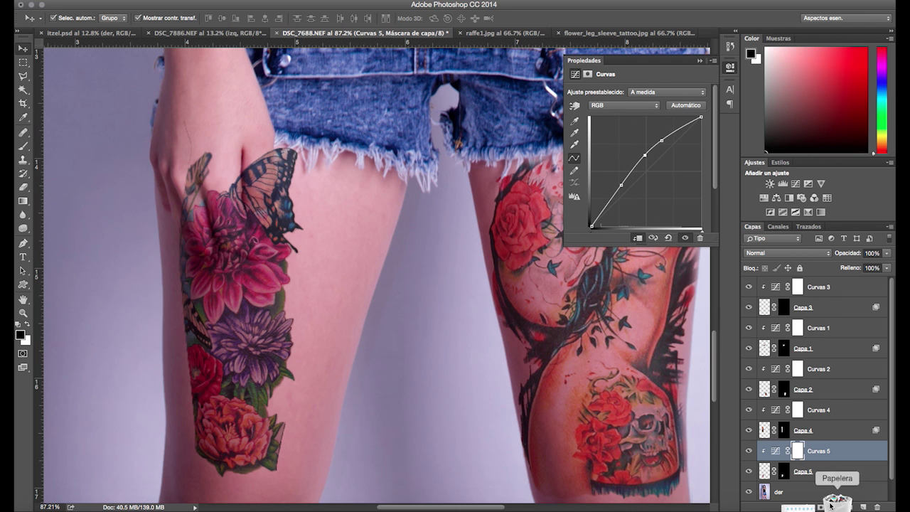
pyautogui.click(810, 471)
# Enlarge, tilt, position and warp the flower tattoo to wrap around the thigh
pyautogui.click(178, 203)
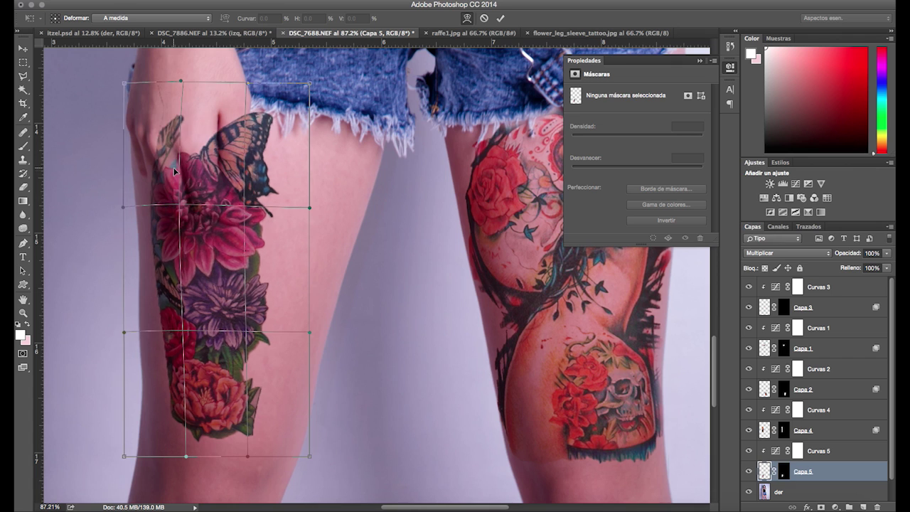
pyautogui.keyDown('alt'); pyautogui.scroll(-2, 174, 171); pyautogui.keyUp('alt')
pyautogui.moveTo(152, 71); pyautogui.dragTo(127, 67)
pyautogui.moveTo(361, 455); pyautogui.dragTo(322, 460)
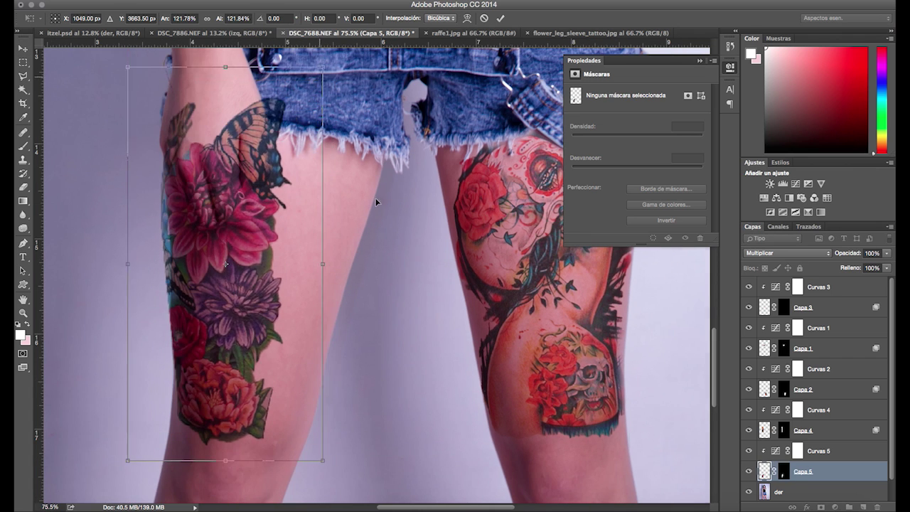
pyautogui.keyDown('alt'); pyautogui.scroll(-1, 368, 185); pyautogui.keyUp('alt')
pyautogui.moveTo(335, 81); pyautogui.dragTo(318, 102)
pyautogui.moveTo(251, 186); pyautogui.dragTo(251, 196)
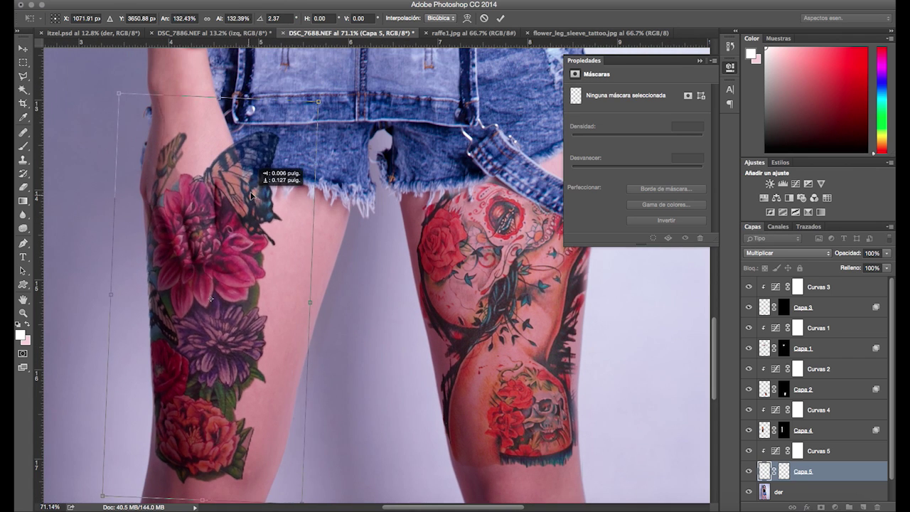
pyautogui.click(320, 295)
pyautogui.moveTo(168, 339); pyautogui.dragTo(138, 260)
pyautogui.press('Return')
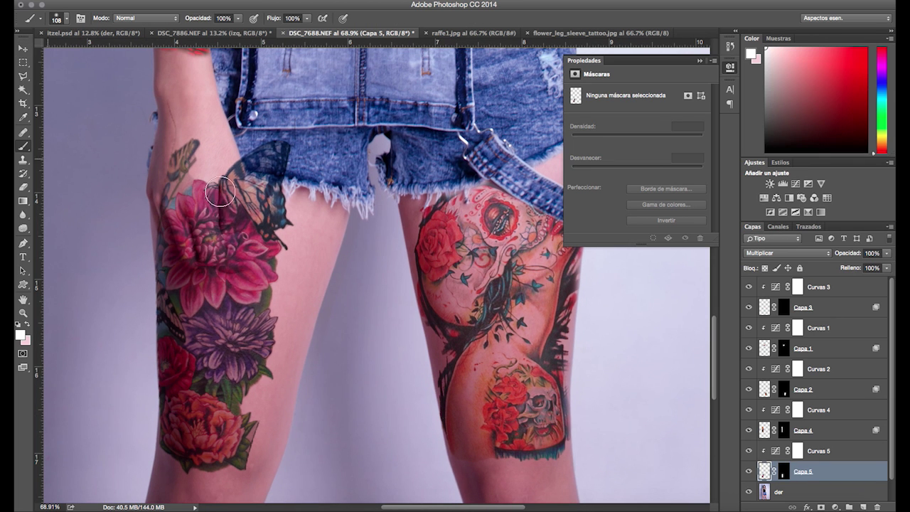
# Paint the hand back in front of the tattoo and set Capa 5's opacity to 78%
pyautogui.moveTo(192, 255); pyautogui.dragTo(219, 179)
pyautogui.click(68, 22)
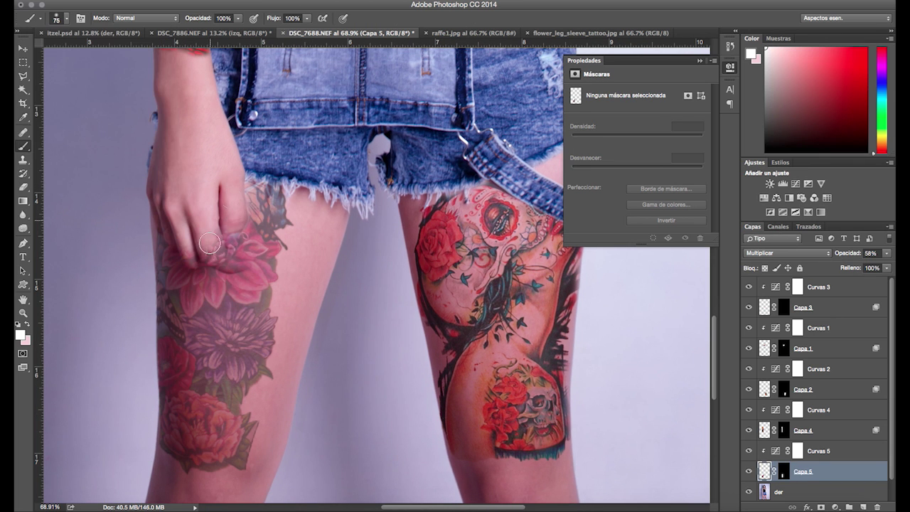
pyautogui.moveTo(886, 253); pyautogui.dragTo(860, 266)
pyautogui.click(67, 18)
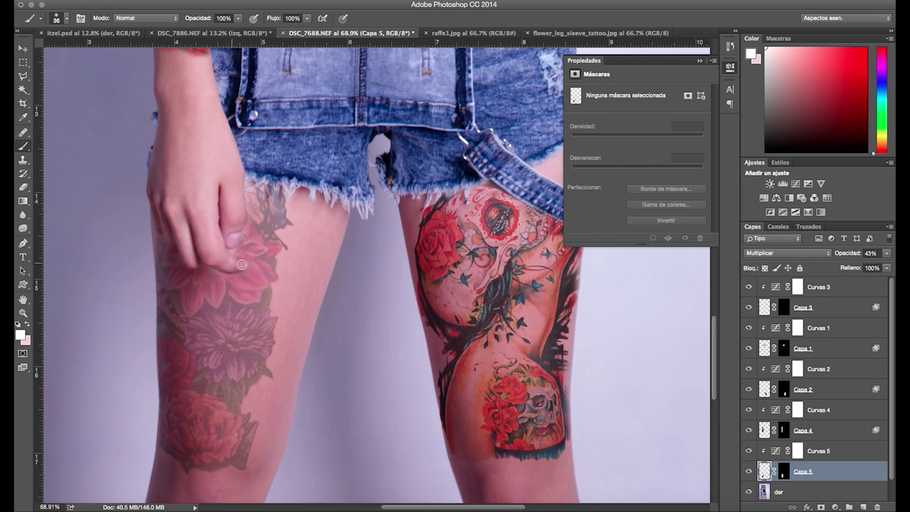
pyautogui.hotkey('ctrl', '0')
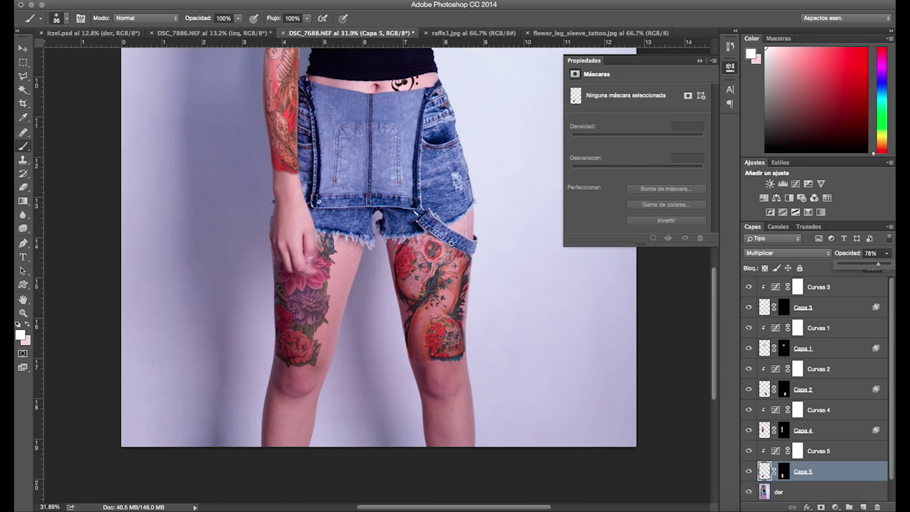
pyautogui.scroll(-3, 451, 243)
pyautogui.scroll(3, 333, 335)
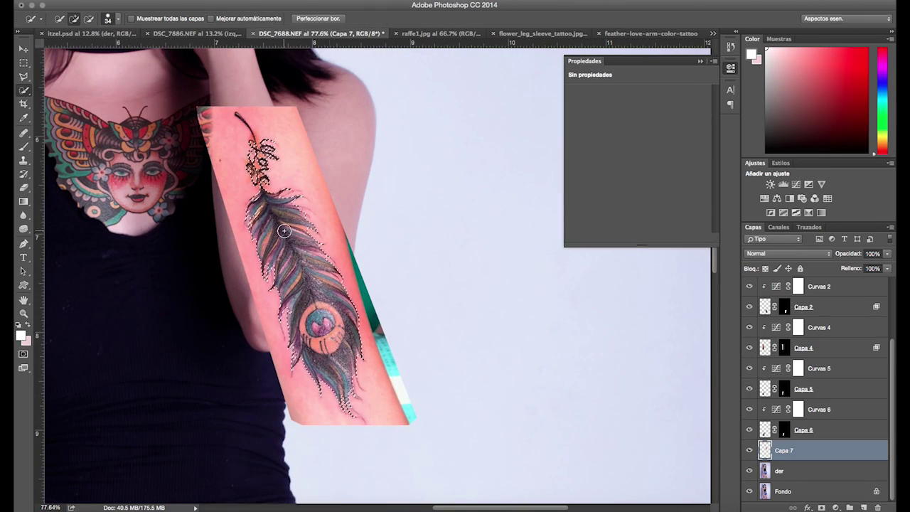
# Add a Curves adjustment clipped to the feather tattoo layer
pyautogui.scroll(5, 280, 103)
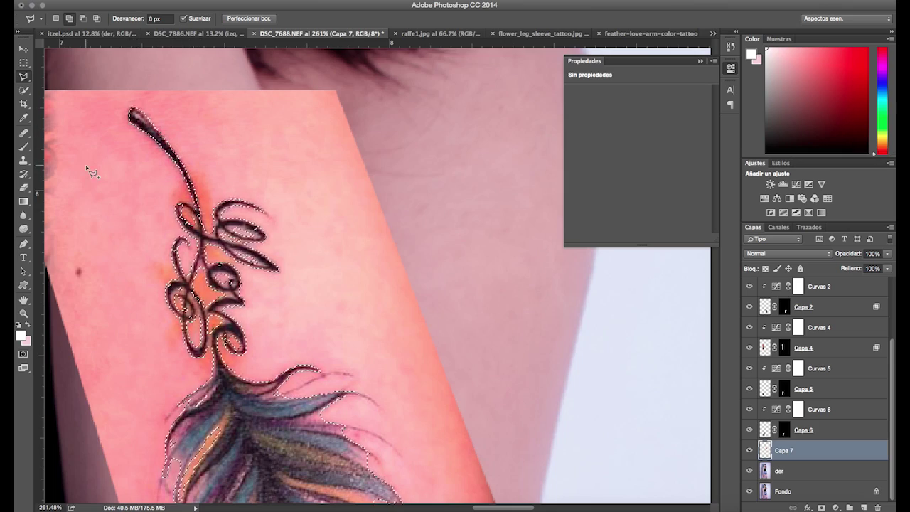
pyautogui.scroll(-5, 91, 171)
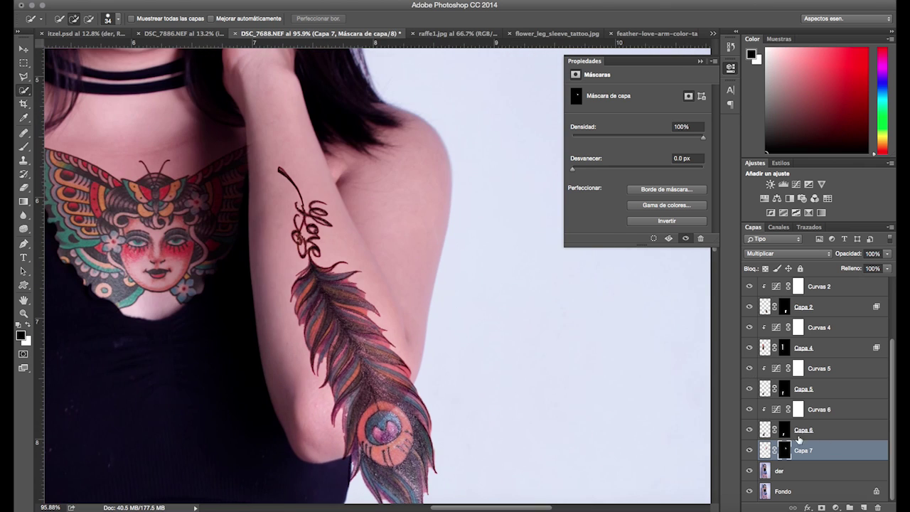
pyautogui.click(836, 508)
pyautogui.click(839, 377)
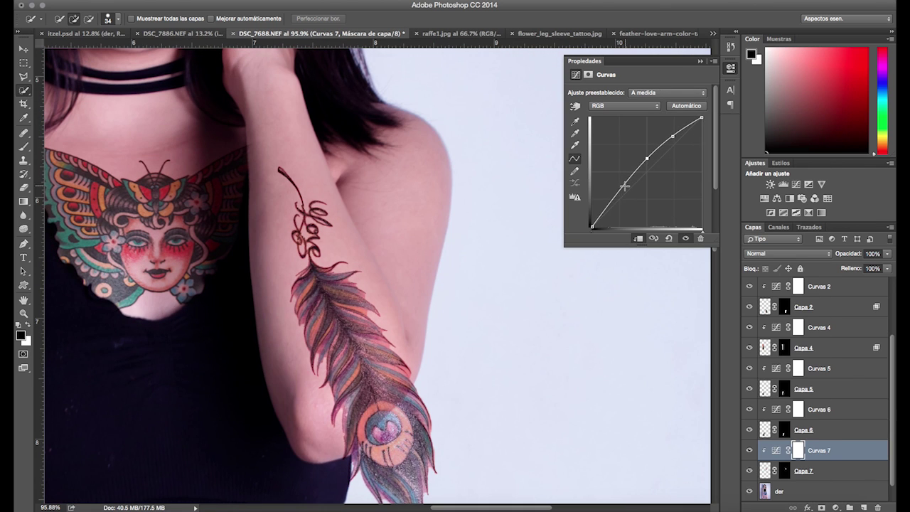
# Set the feather tattoo Capa 7 to Multiply in Blending Options
pyautogui.click(839, 470)
pyautogui.rightClick(849, 471)
pyautogui.click(696, 120)
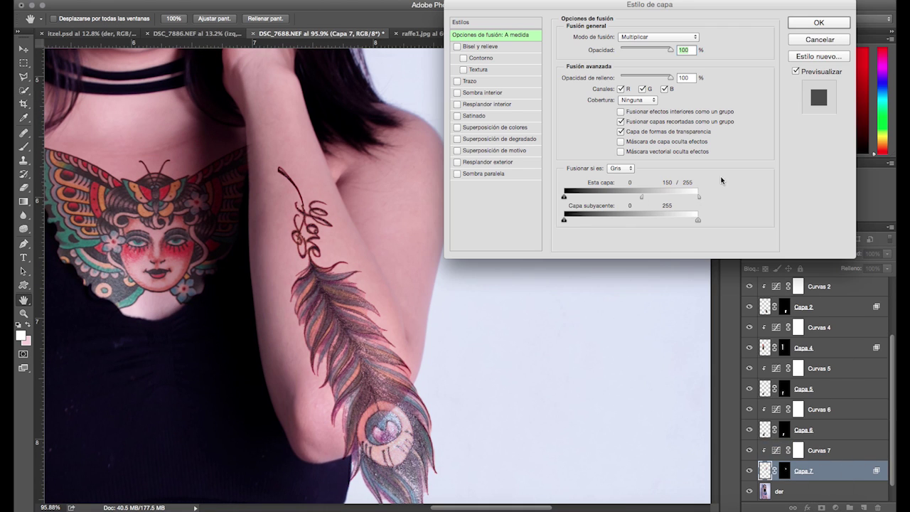
pyautogui.click(818, 23)
# Rotate and resize the feather tattoo to fit along the raised forearm
pyautogui.moveTo(463, 203)
pyautogui.mouseDown()
pyautogui.moveTo(427, 145)
pyautogui.moveTo(242, 106)
pyautogui.mouseUp()
pyautogui.moveTo(390, 189); pyautogui.dragTo(398, 241)
pyautogui.press('Return')
pyautogui.scroll(-3, 427, 190)
pyautogui.scroll(-3, 449, 214)
pyautogui.click(449, 214)
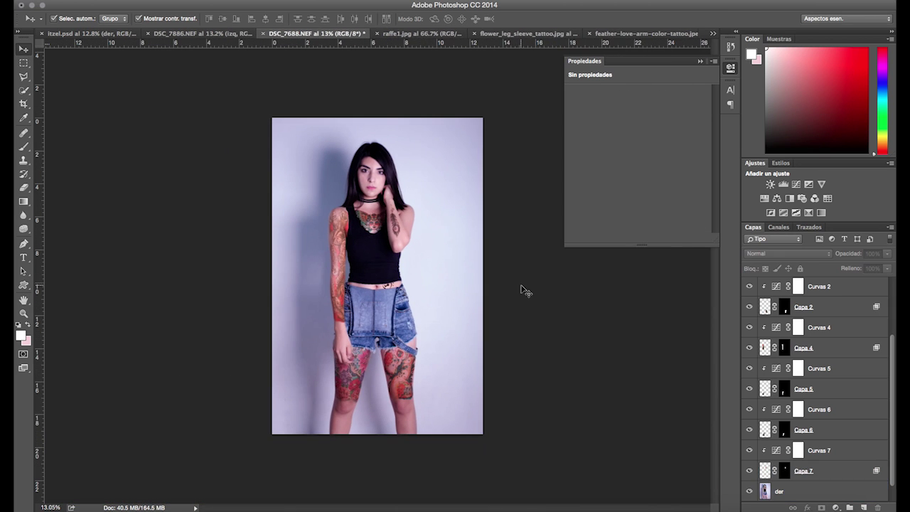